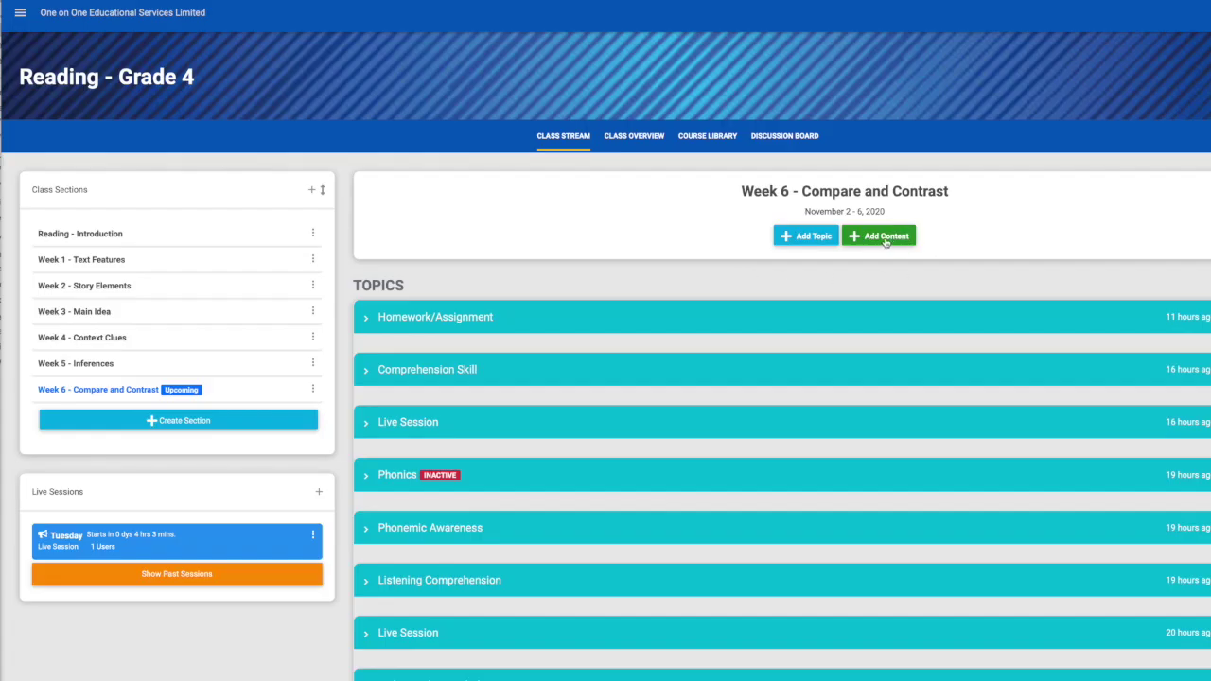
- Bring up the content-type choices under the Week 6 - Compare and Contrast heading
{"action": "left_click", "coordinate": [886, 242]}
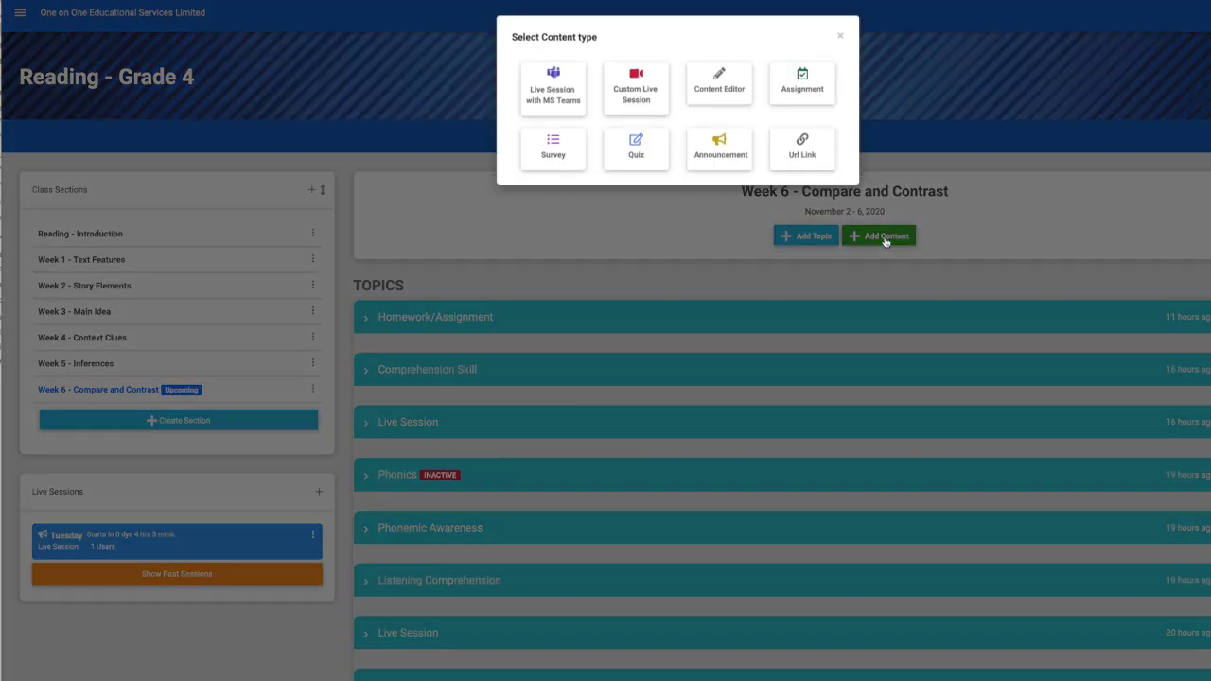
- Add a quiz named 'Short a Assessment' to the Homework/Assignment lesson
{"action": "left_click", "coordinate": [644, 157]}
{"action": "left_click", "coordinate": [567, 91]}
{"action": "type", "text": "Short a"}
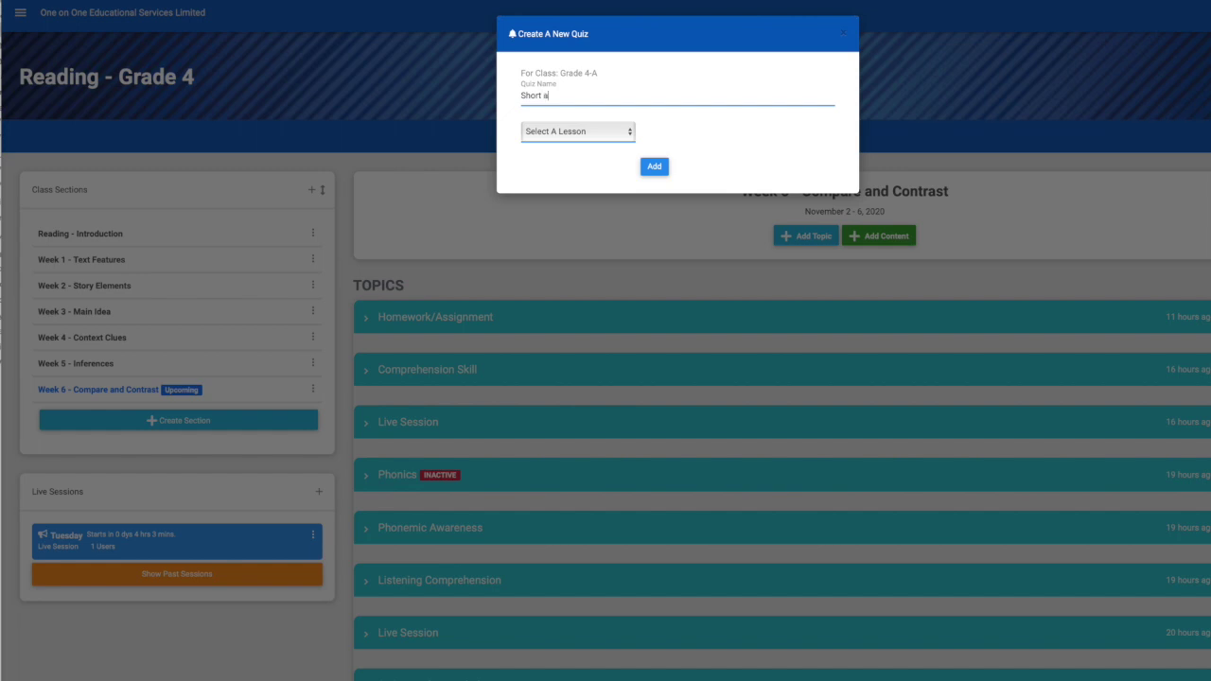
{"action": "type", "text": " Assessment"}
{"action": "left_click", "coordinate": [584, 133]}
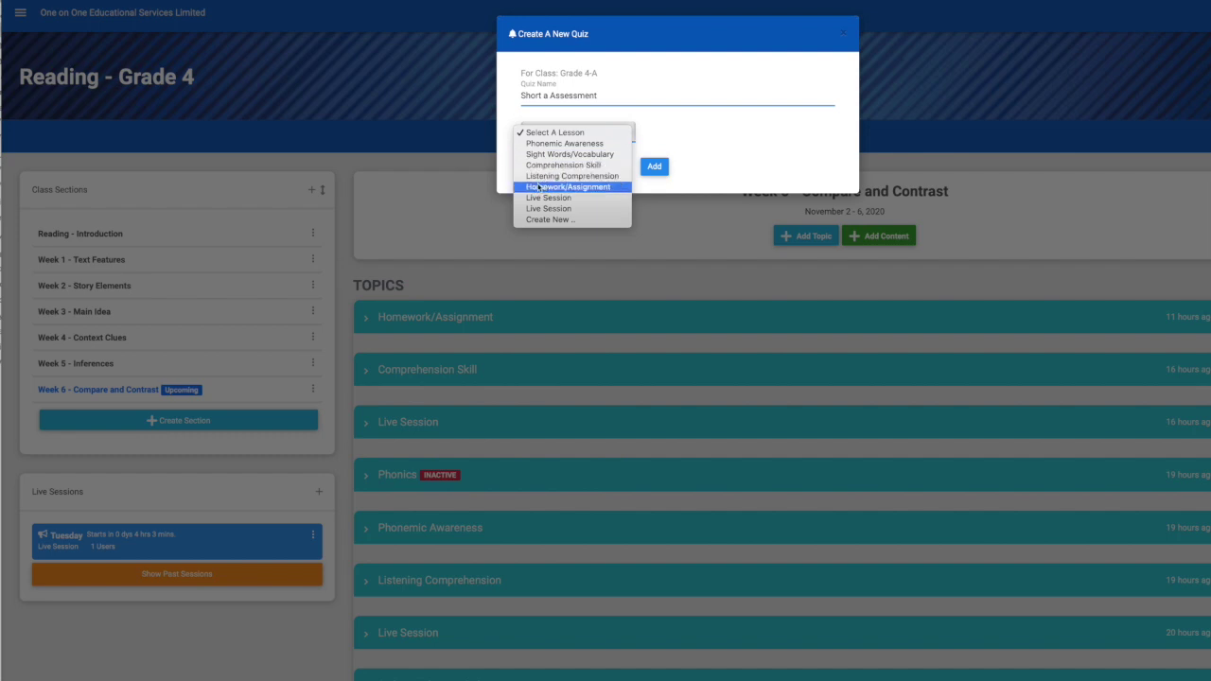
{"action": "left_click", "coordinate": [622, 189]}
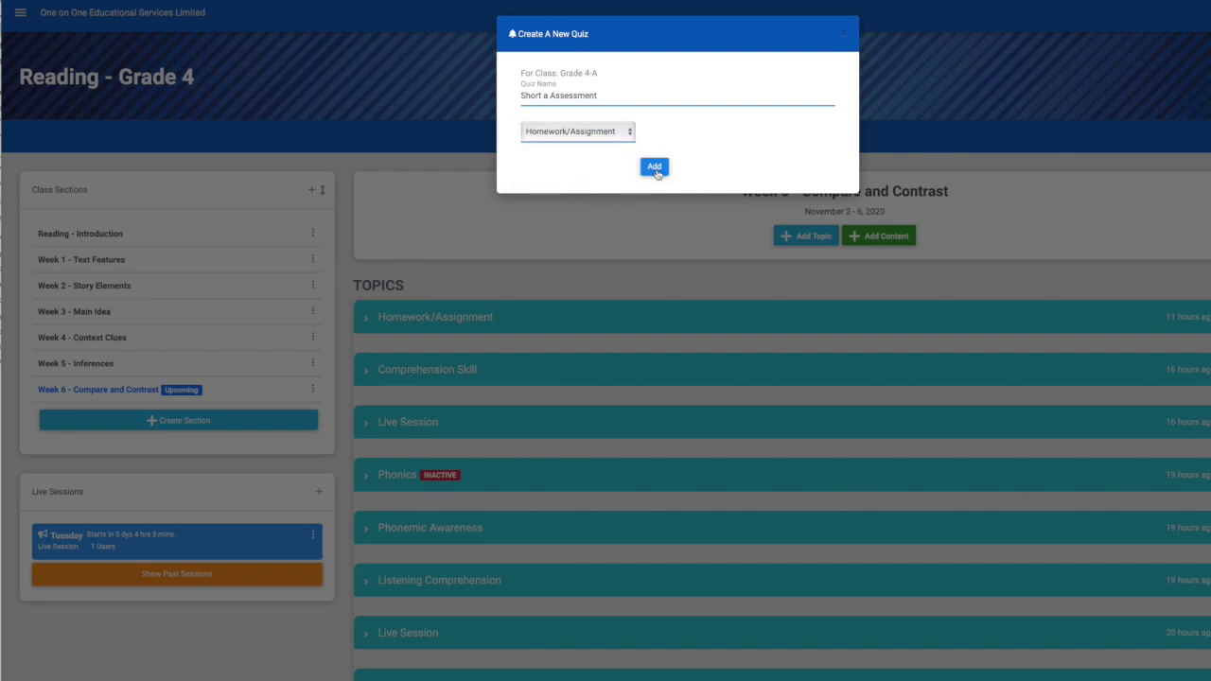
{"action": "left_click", "coordinate": [655, 169]}
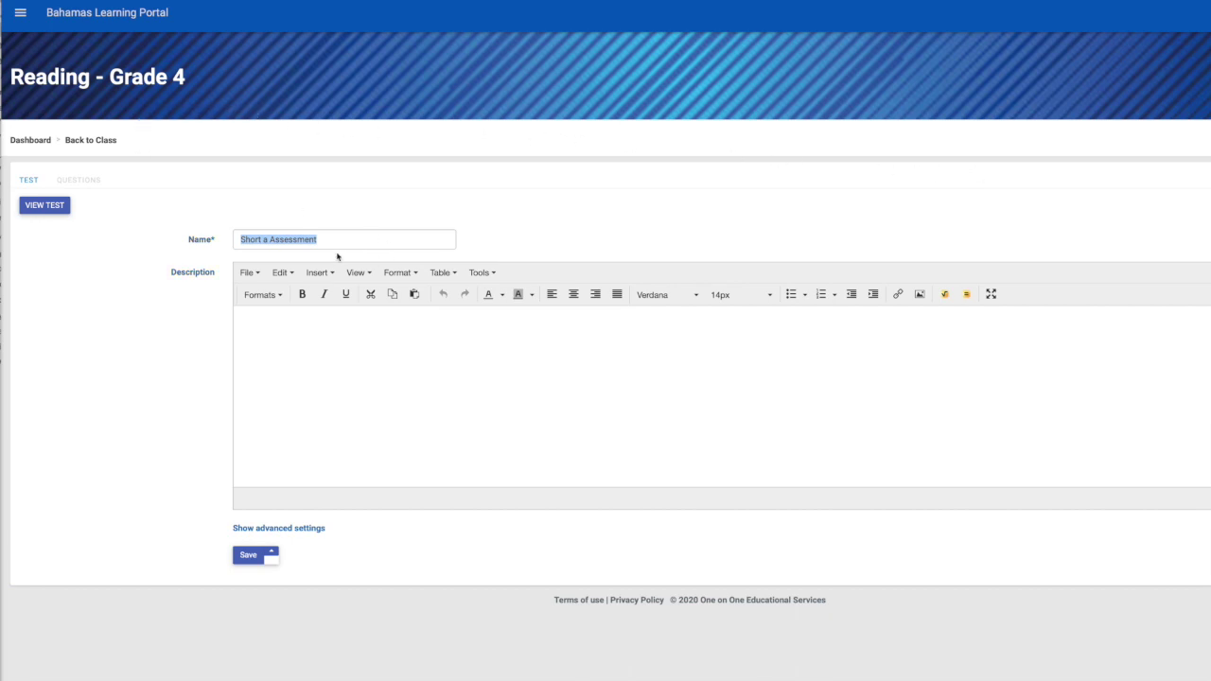
- Describe the quiz as an in-class activity to submit before the end of the live session
{"action": "left_click", "coordinate": [355, 322]}
{"action": "type", "text": "This assessment is an inclass activity and shoul"}
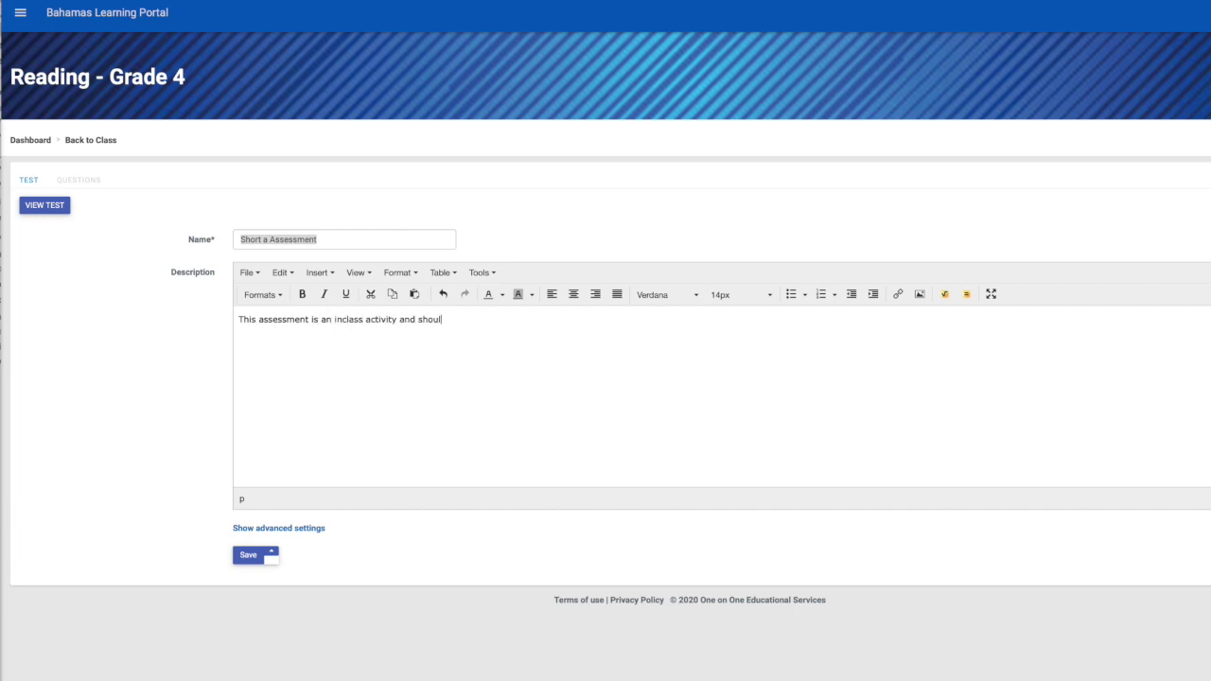
{"action": "type", "text": "d be submitted before the end of the live session."}
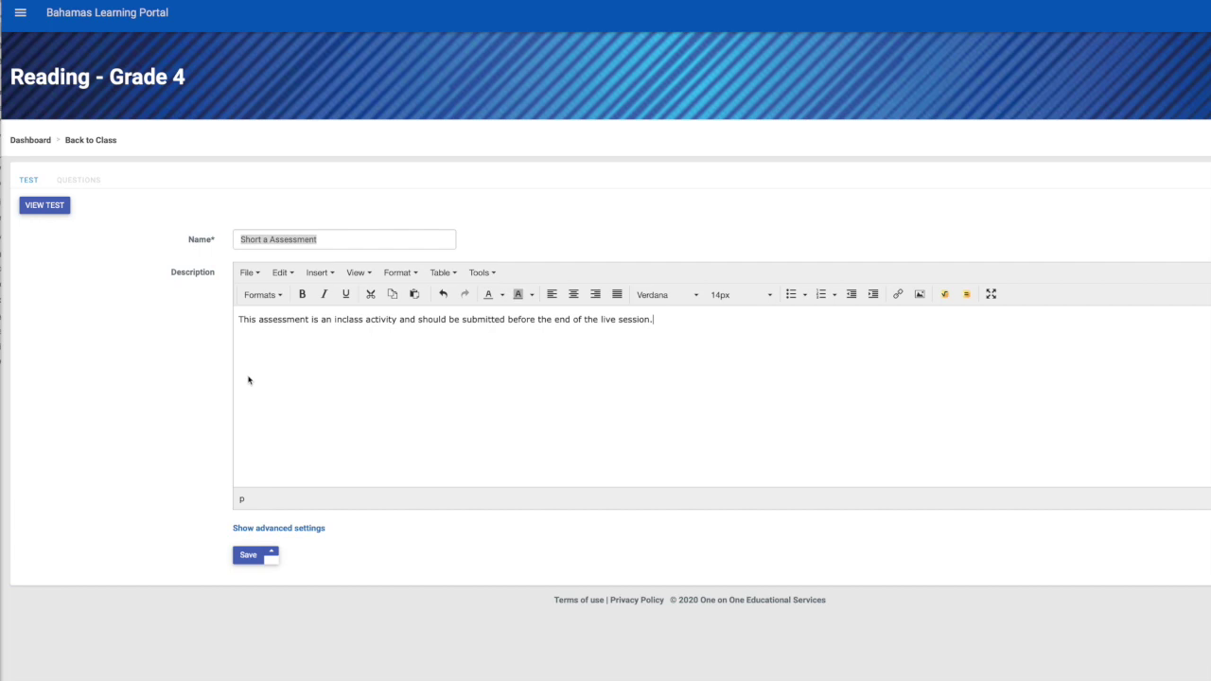
{"action": "scroll", "coordinate": [313, 376], "scroll_direction": "down", "scroll_amount": 1}
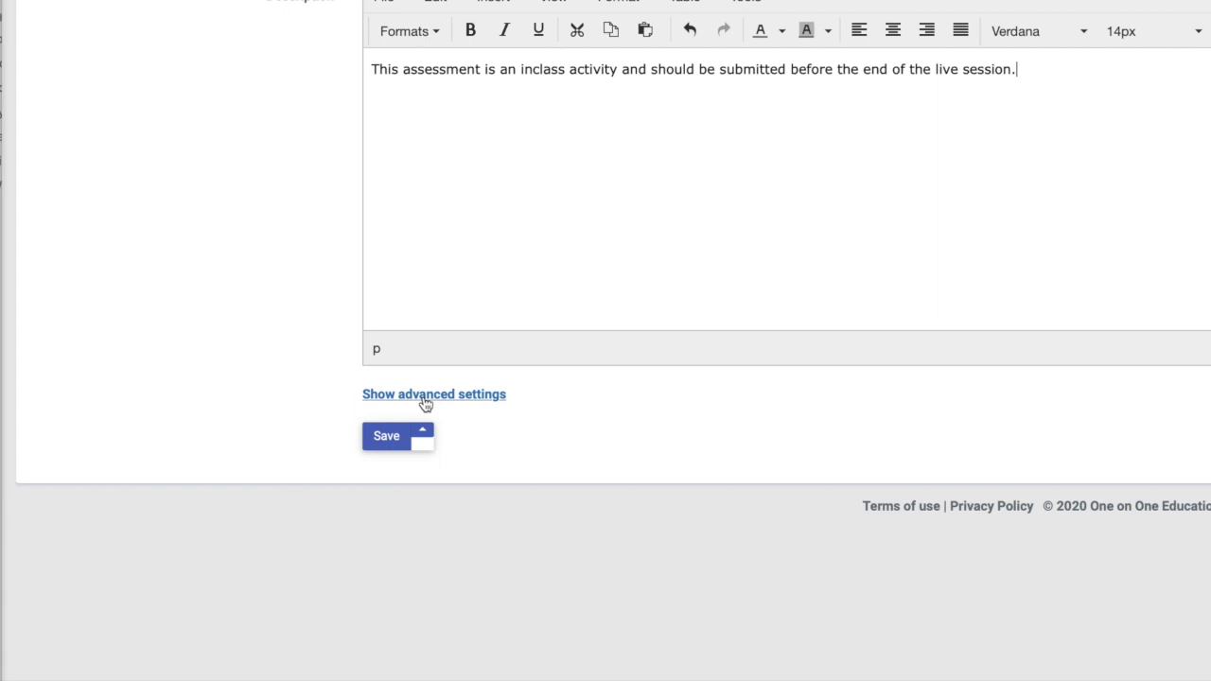
- In advanced settings, set the time limit to Overall (specify) with a 20-minute duration
{"action": "left_click", "coordinate": [426, 396]}
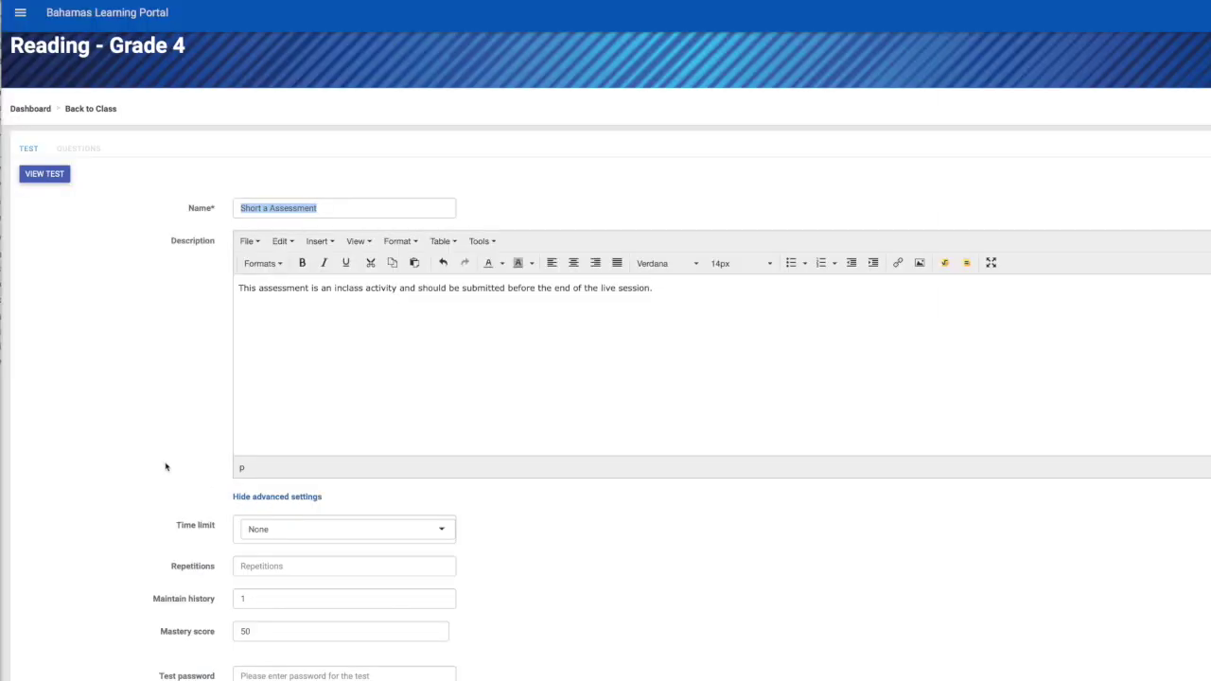
{"action": "scroll", "coordinate": [258, 342], "scroll_direction": "down", "scroll_amount": 2}
{"action": "scroll", "coordinate": [165, 466], "scroll_direction": "down", "scroll_amount": 3}
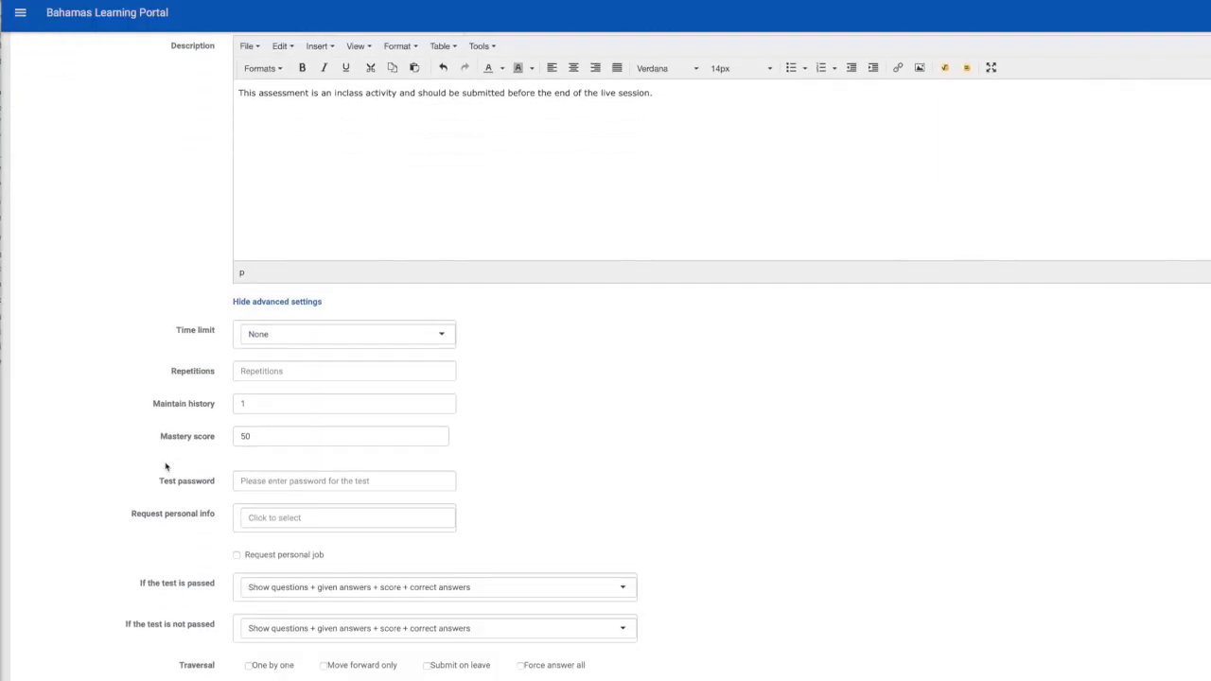
{"action": "scroll", "coordinate": [165, 466], "scroll_direction": "down", "scroll_amount": 1}
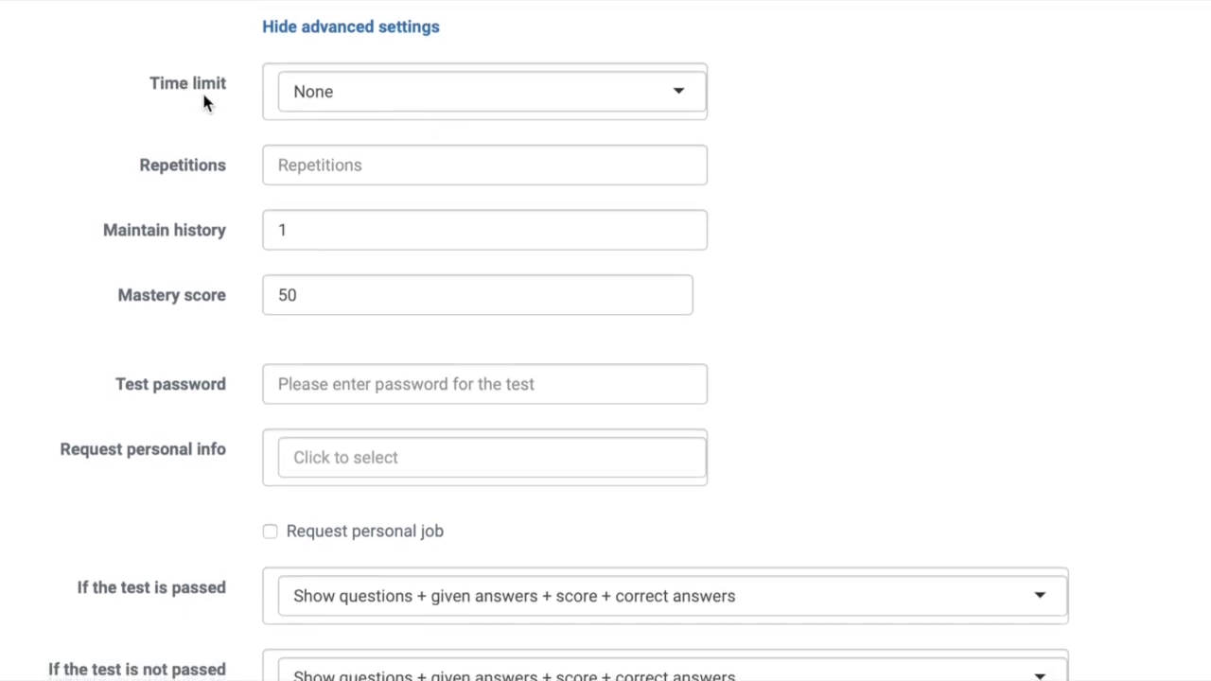
{"action": "left_click", "coordinate": [685, 99]}
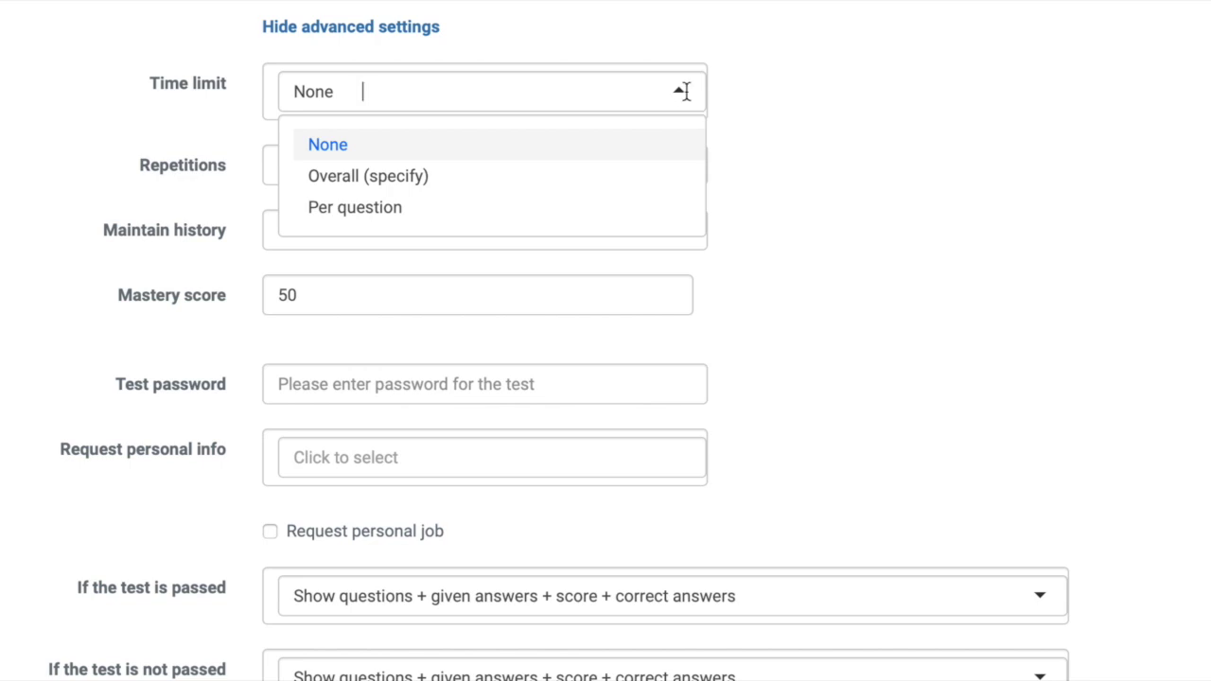
{"action": "left_click", "coordinate": [379, 176]}
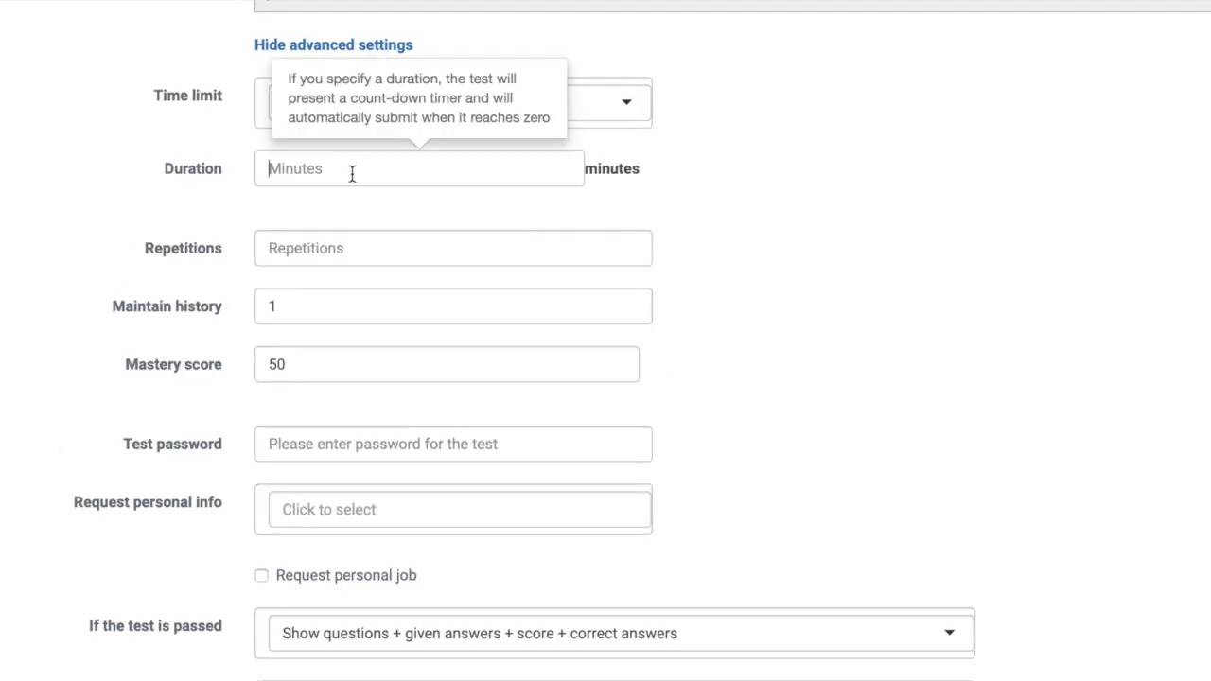
{"action": "type", "text": "20"}
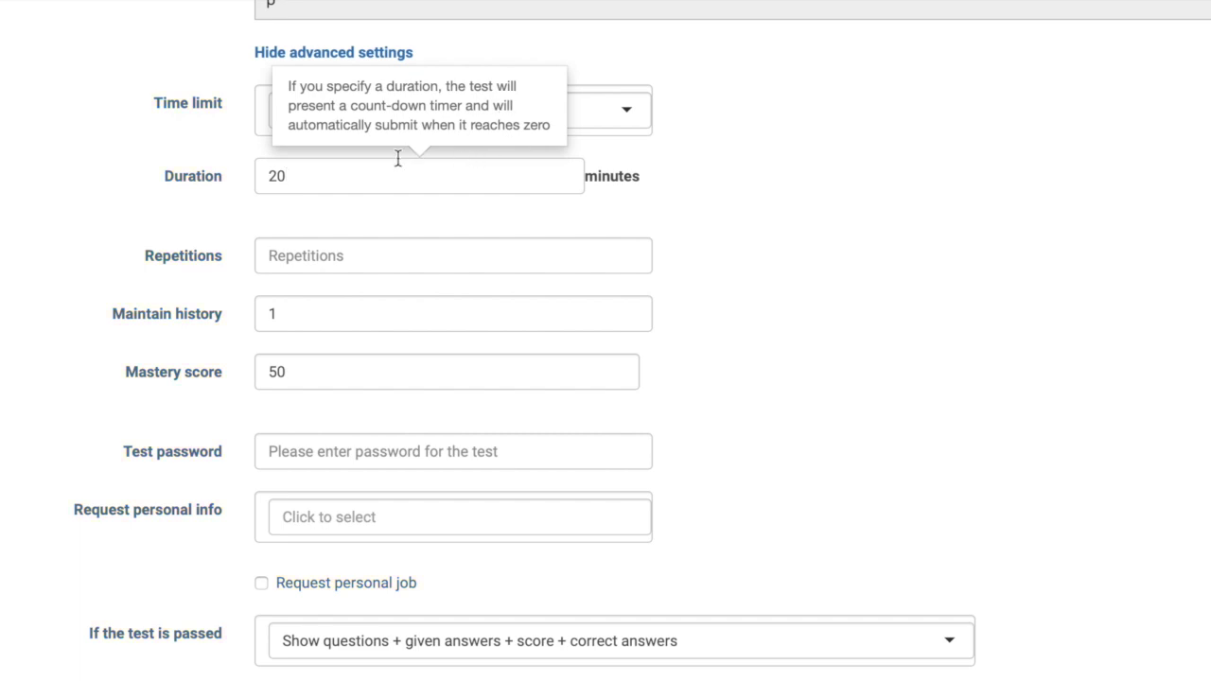
- Allow 1 repetition, tick Maintain history, and change the mastery score from 50 to 85
{"action": "left_click", "coordinate": [342, 263]}
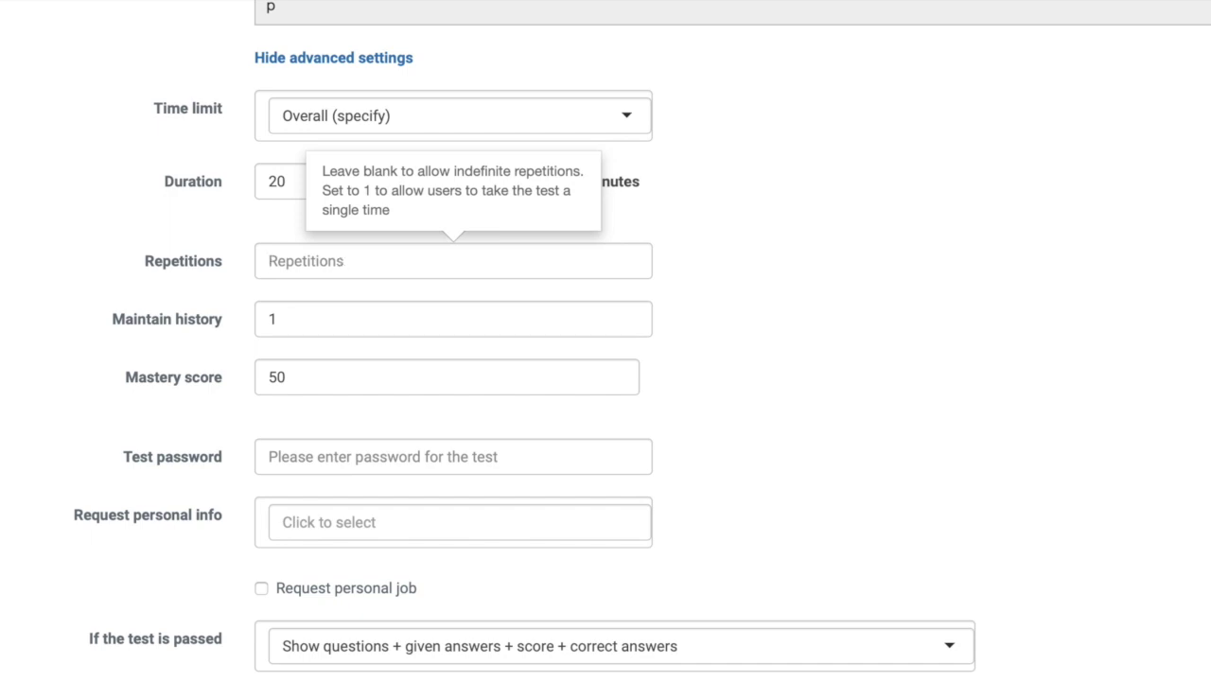
{"action": "type", "text": "1"}
{"action": "left_click", "coordinate": [348, 323]}
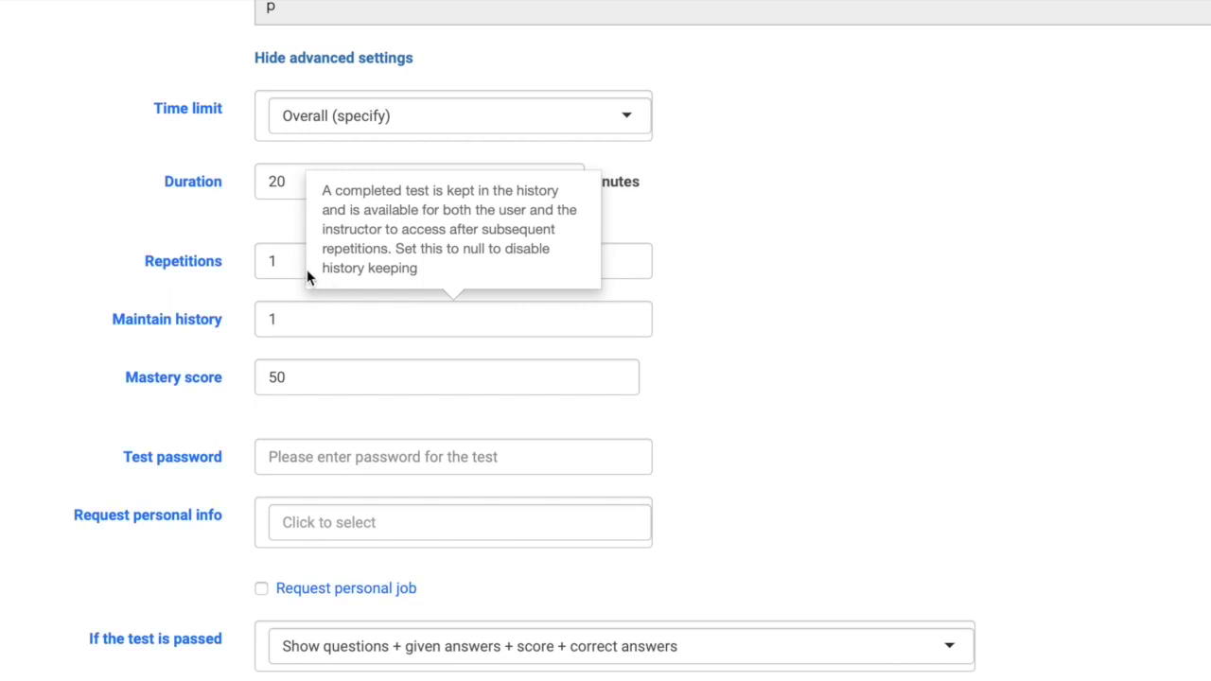
{"action": "left_click", "coordinate": [332, 375]}
{"action": "left_click_drag", "start_coordinate": [330, 376], "coordinate": [255, 377]}
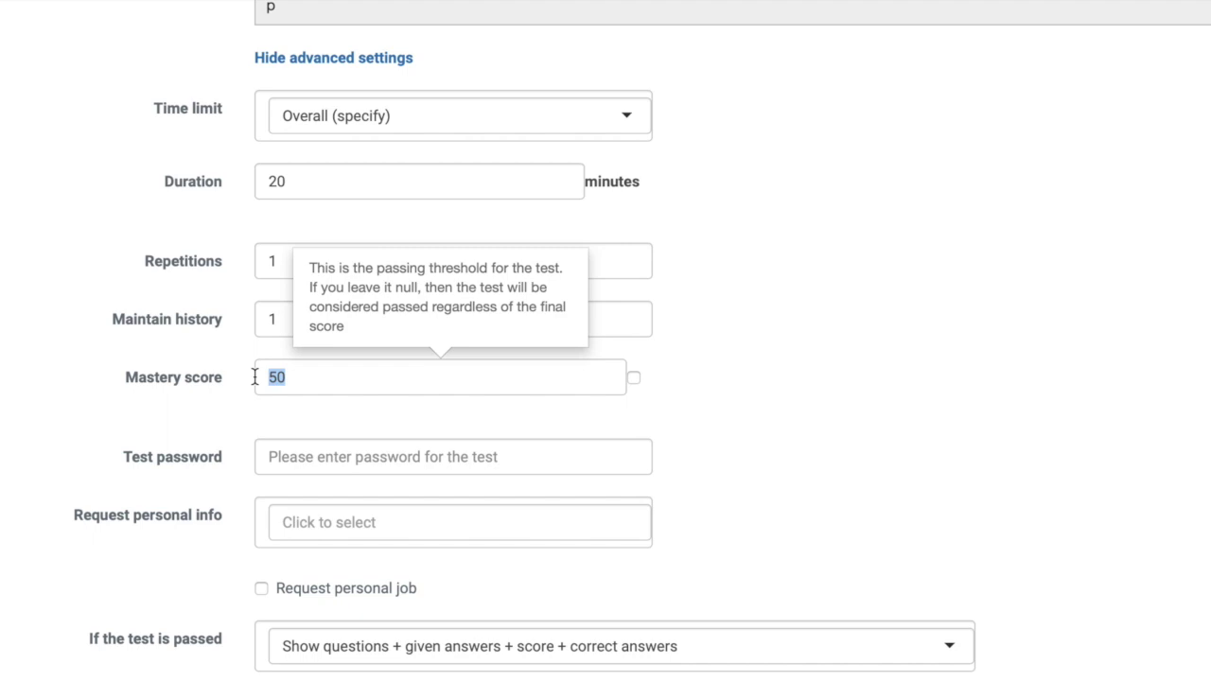
{"action": "type", "text": "85"}
{"action": "left_click", "coordinate": [816, 387]}
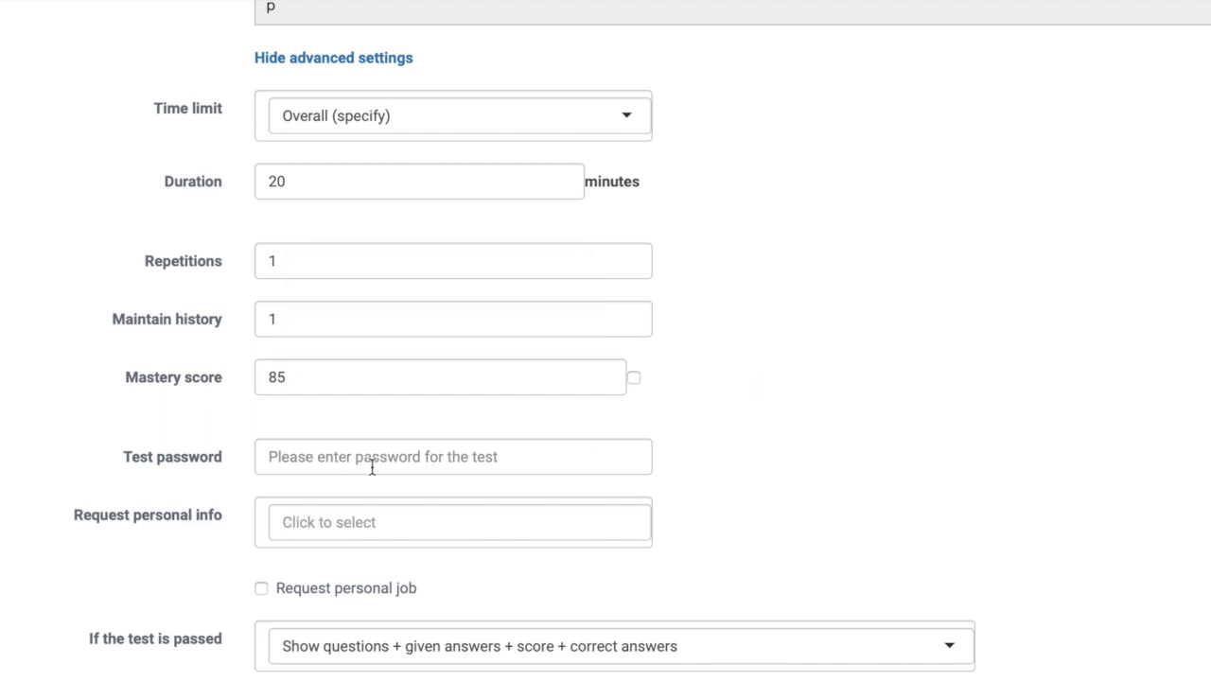
- Enter a test password for the quiz
{"action": "left_click", "coordinate": [344, 462]}
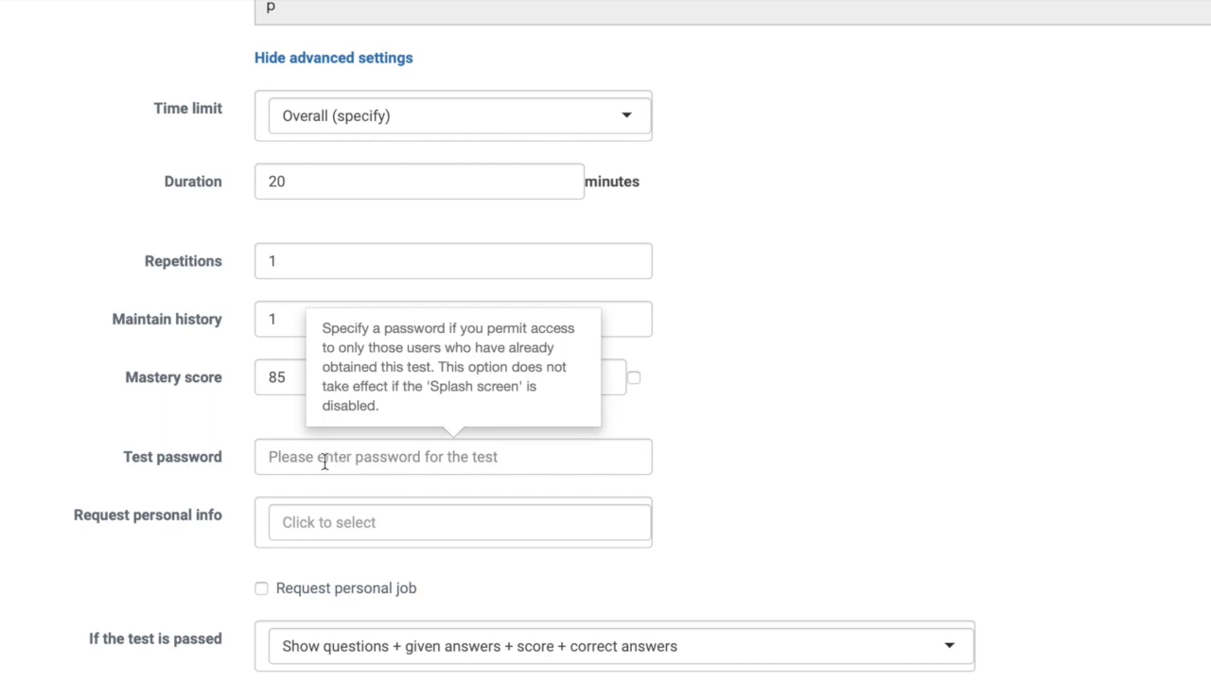
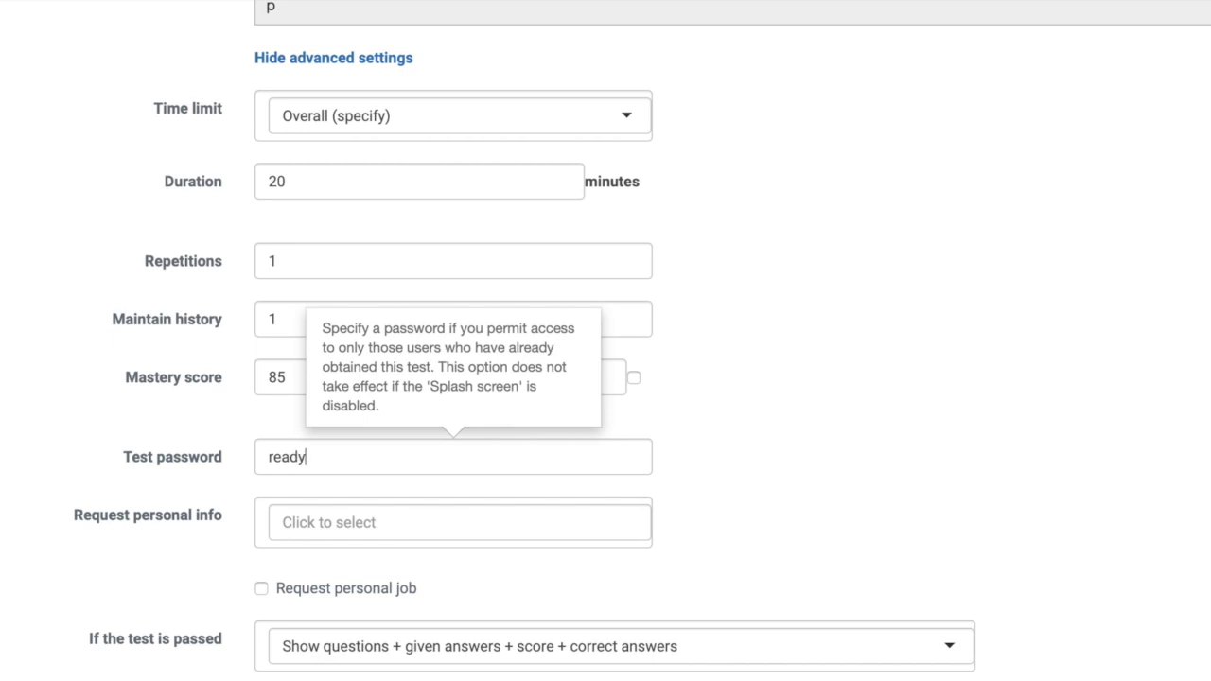
{"action": "scroll", "coordinate": [229, 408], "scroll_direction": "down", "scroll_amount": 1}
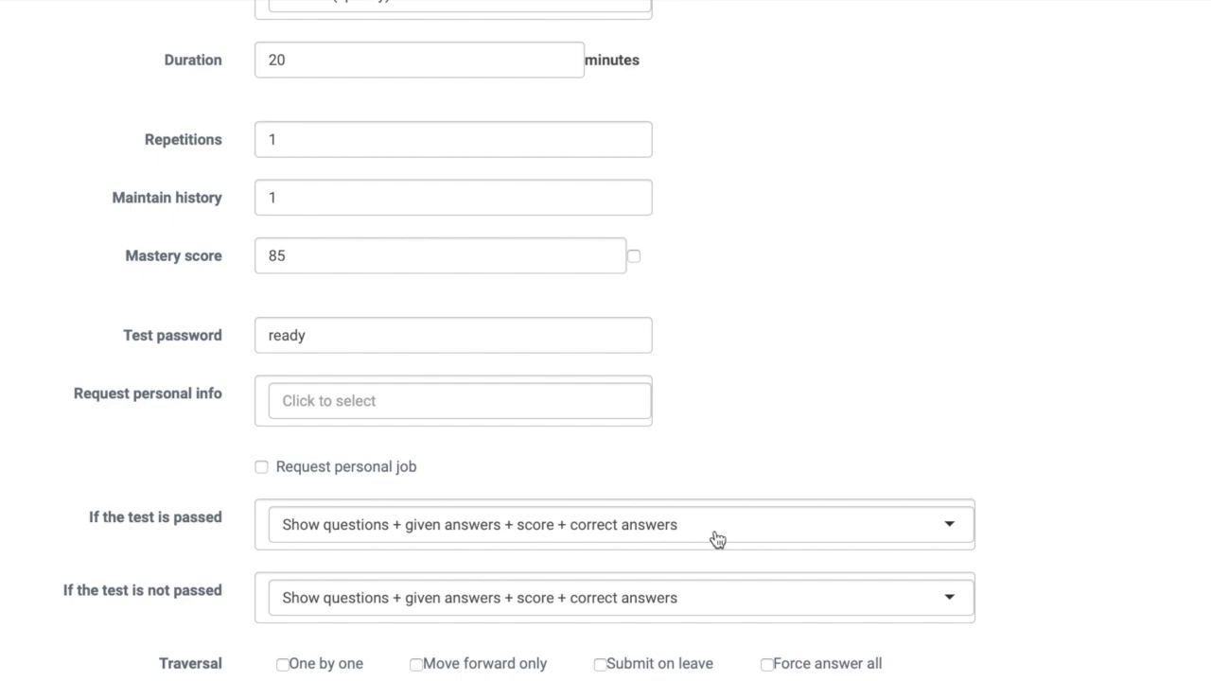
- On pass, show 'Congratulations! You passed this test with flying colours!'
{"action": "left_click", "coordinate": [935, 534]}
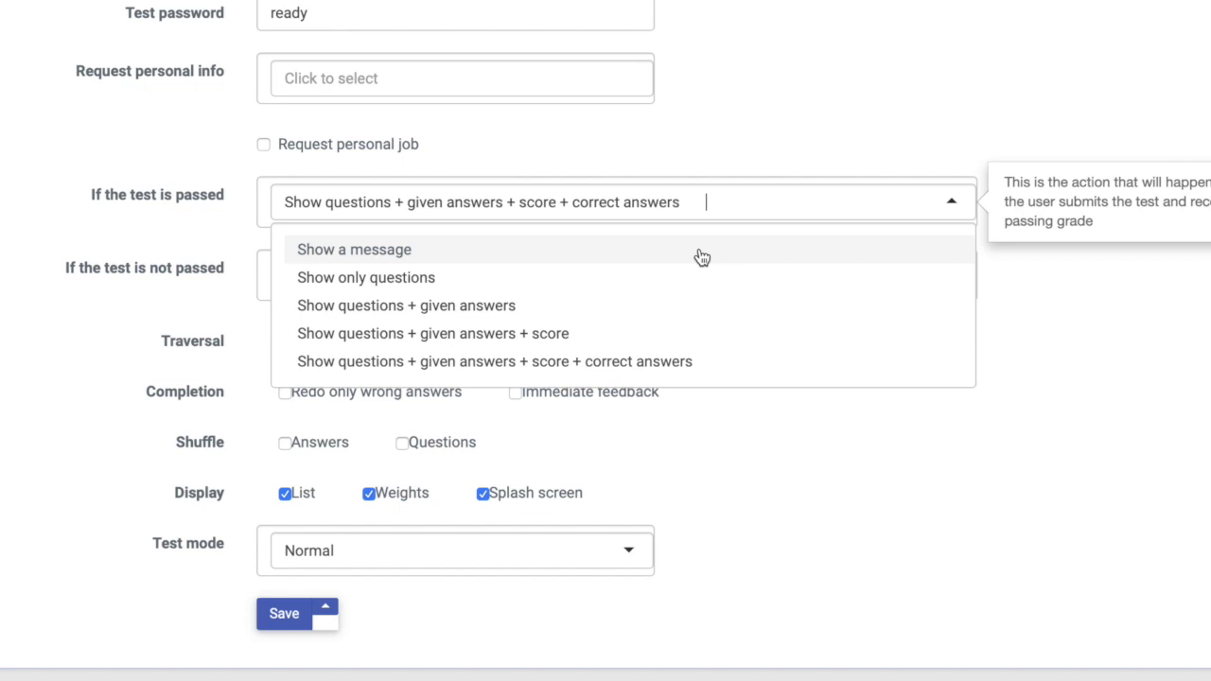
{"action": "left_click", "coordinate": [702, 251]}
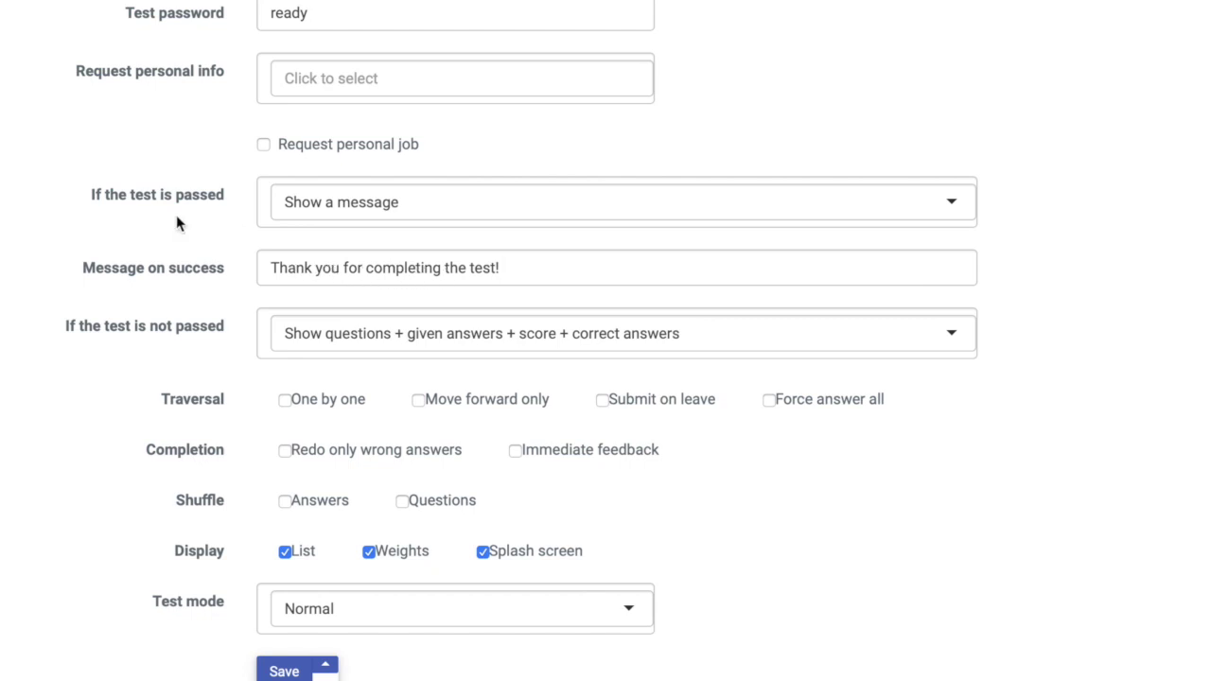
{"action": "left_click_drag", "start_coordinate": [505, 265], "coordinate": [262, 268]}
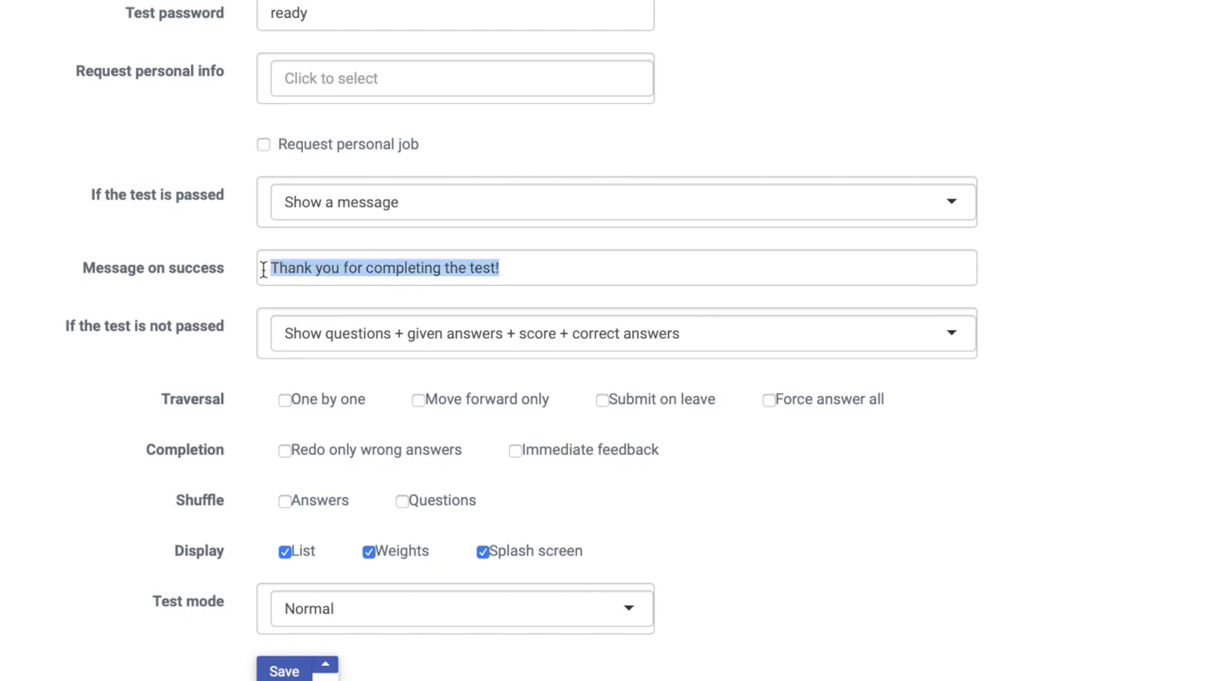
{"action": "type", "text": "Congrau"}
{"action": "key", "text": "BackSpace"}
{"action": "type", "text": "tulations! Yo"}
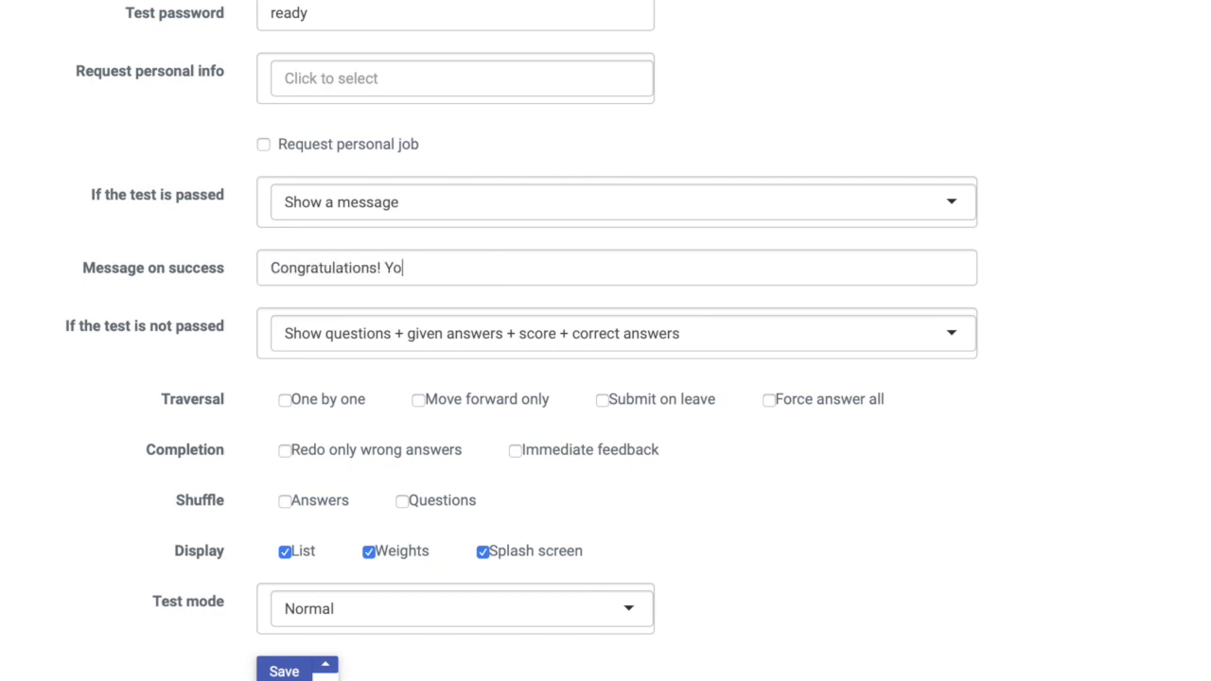
{"action": "type", "text": "u passed this test with flying colours!"}
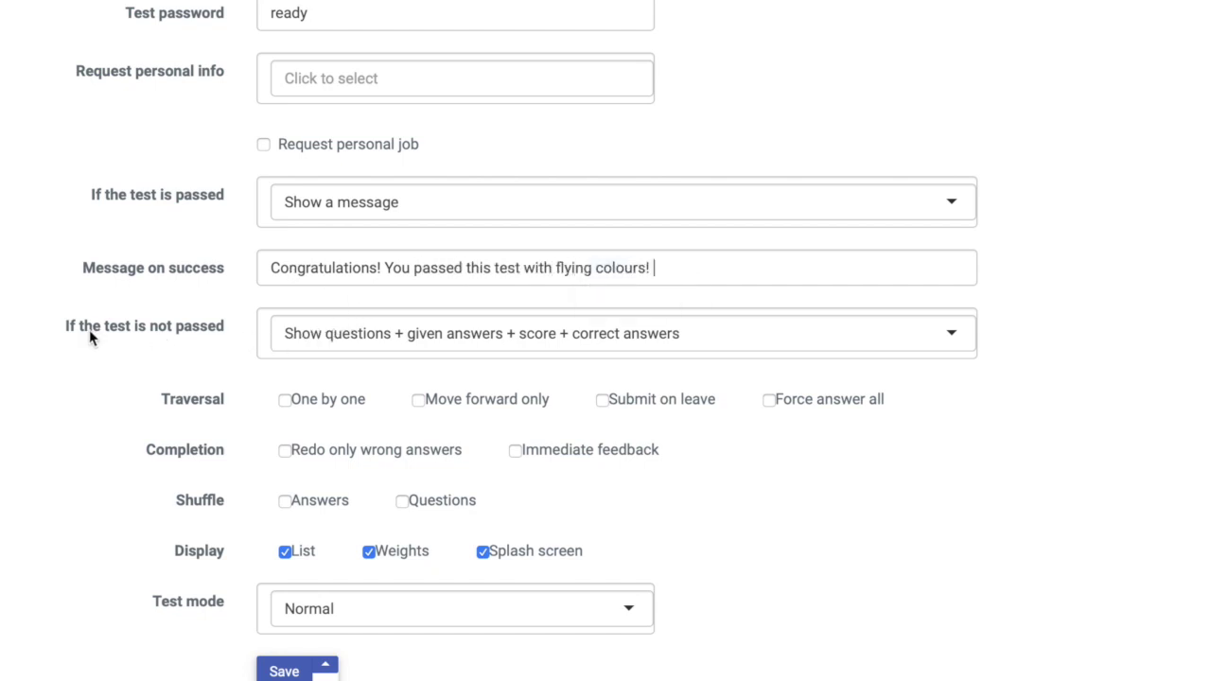
{"action": "left_click", "coordinate": [850, 346]}
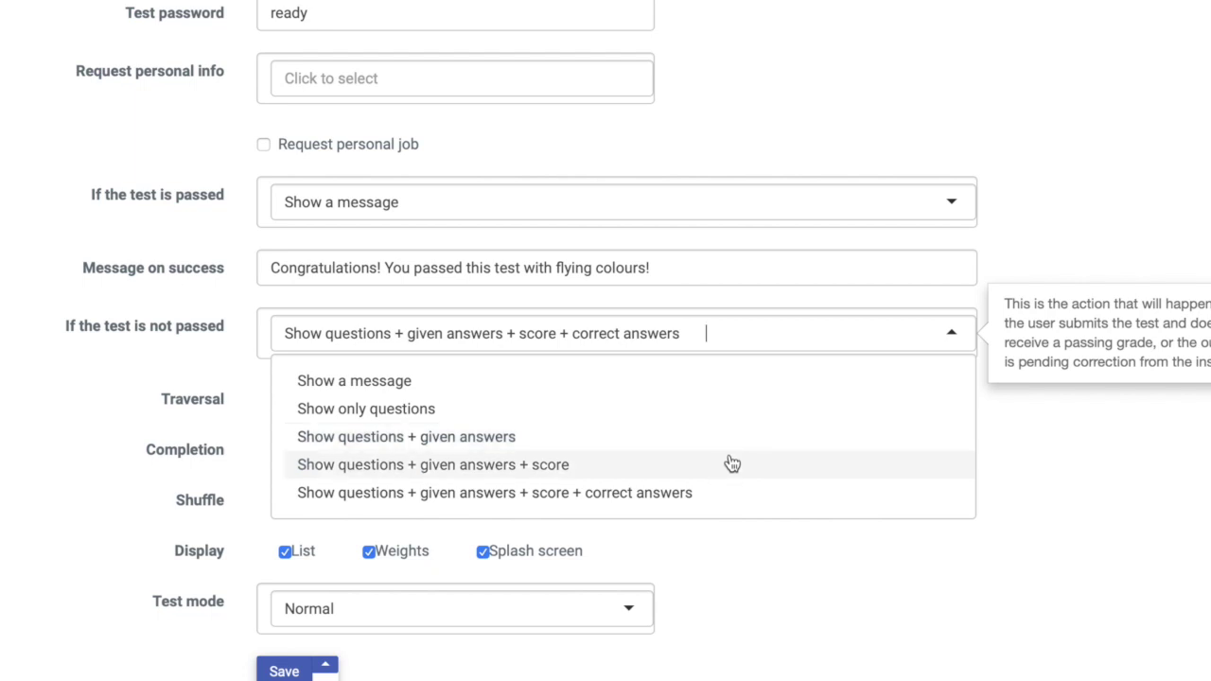
- Keep the failed-test option and enable One by one, Submit on leave and Force answer all
{"action": "left_click", "coordinate": [753, 508]}
{"action": "scroll", "coordinate": [143, 368], "scroll_direction": "down", "scroll_amount": 1}
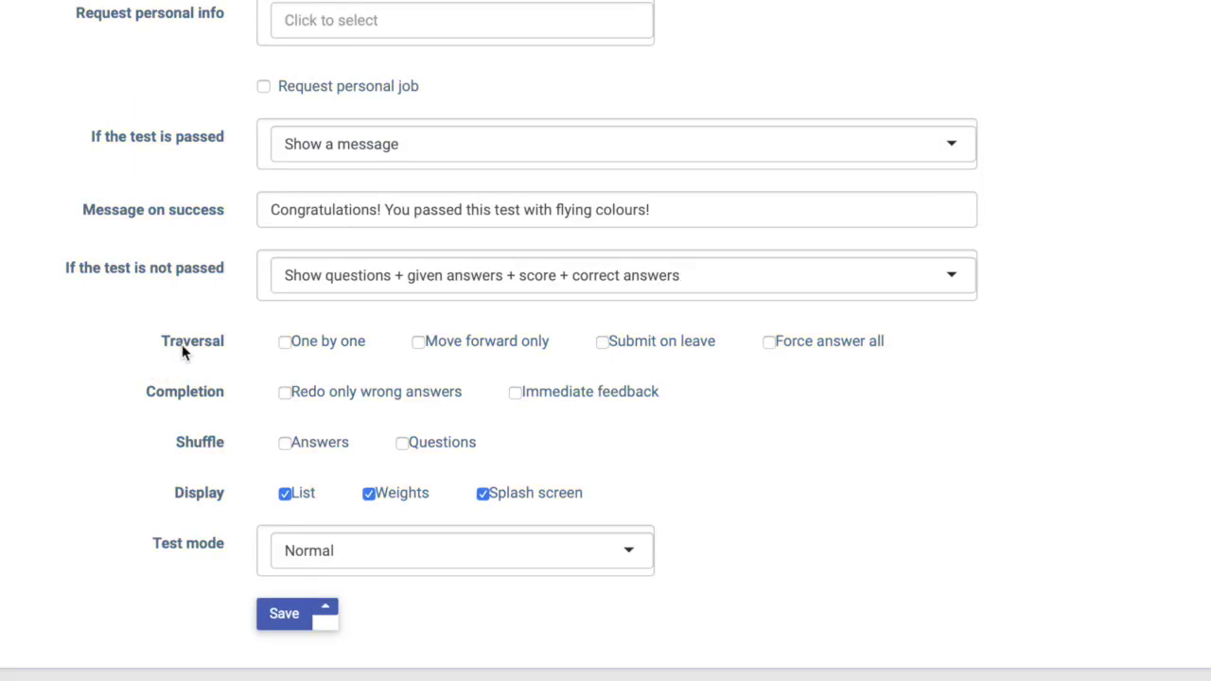
{"action": "mouse_move", "coordinate": [610, 351]}
{"action": "mouse_move", "coordinate": [290, 351]}
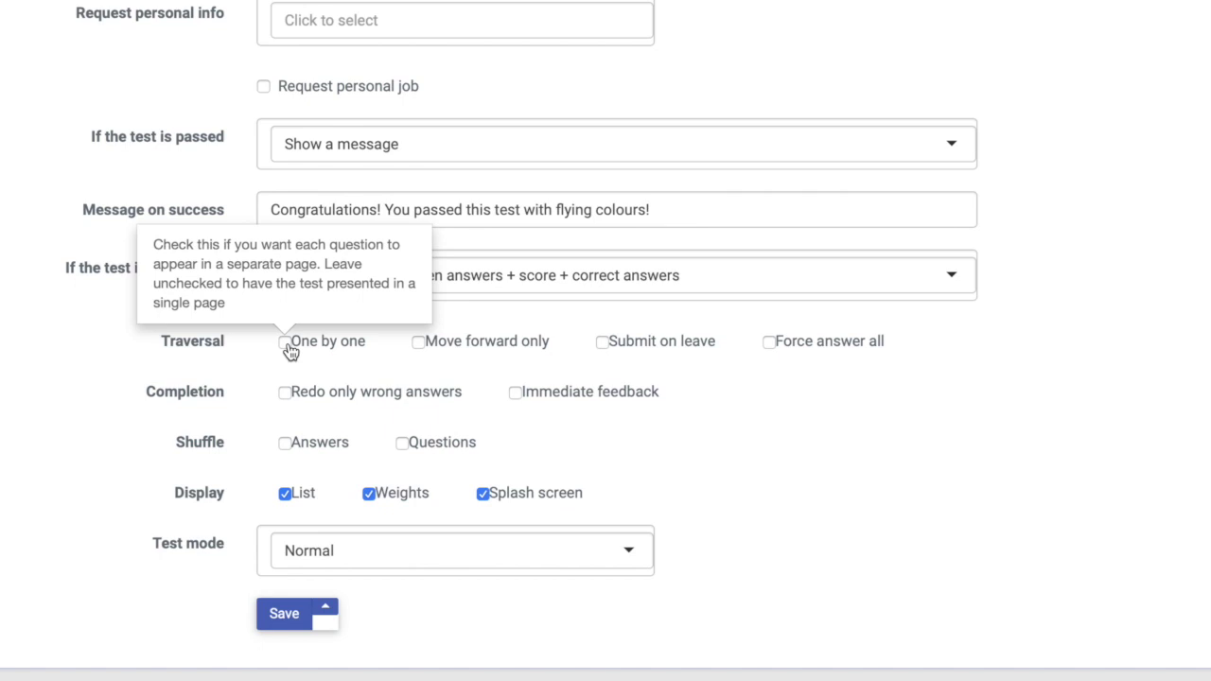
{"action": "mouse_move", "coordinate": [420, 348]}
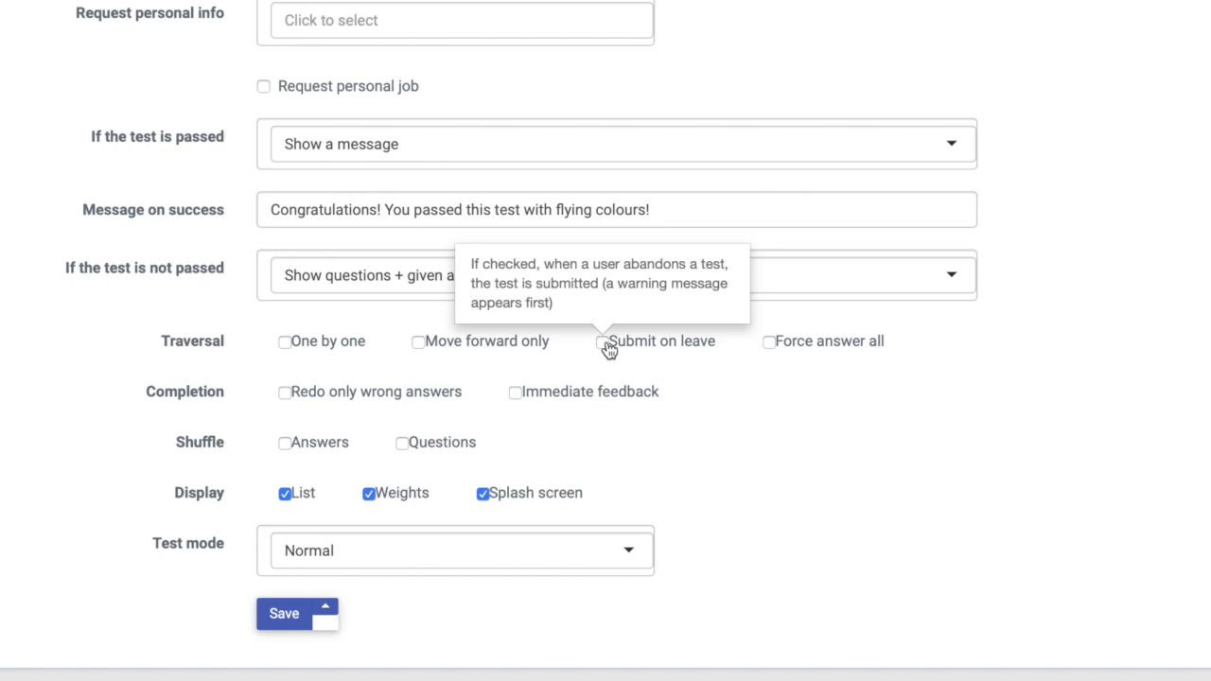
{"action": "mouse_move", "coordinate": [774, 347]}
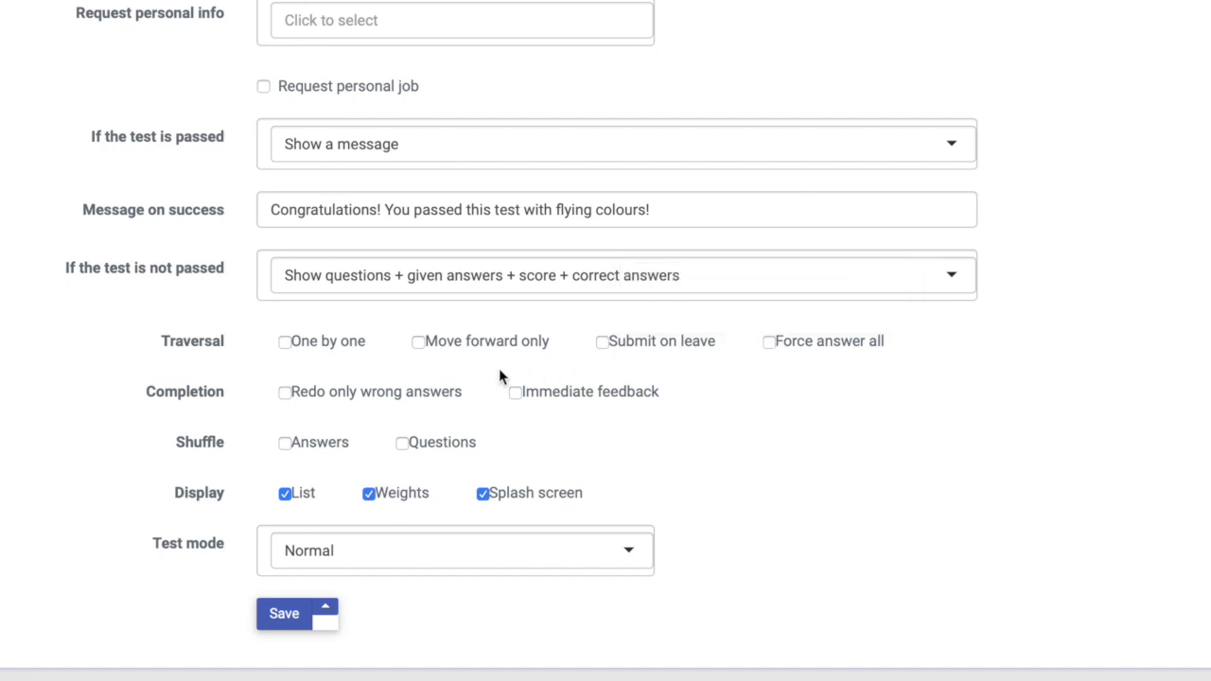
{"action": "left_click", "coordinate": [284, 345]}
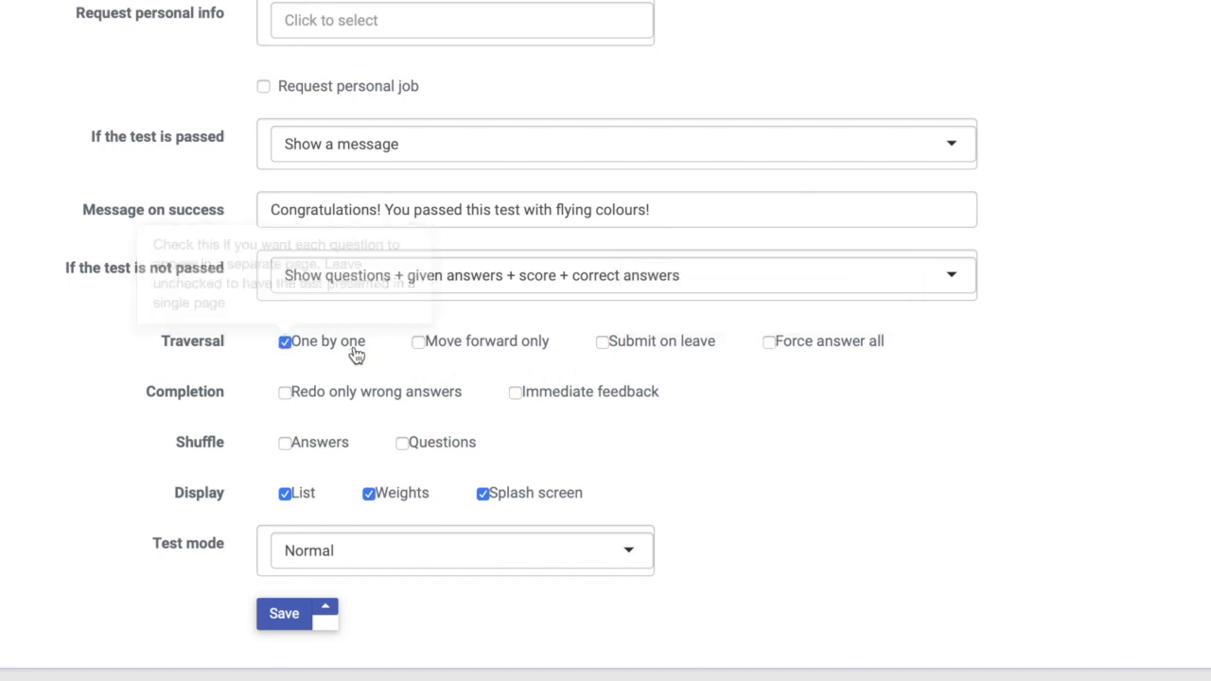
{"action": "left_click", "coordinate": [607, 351]}
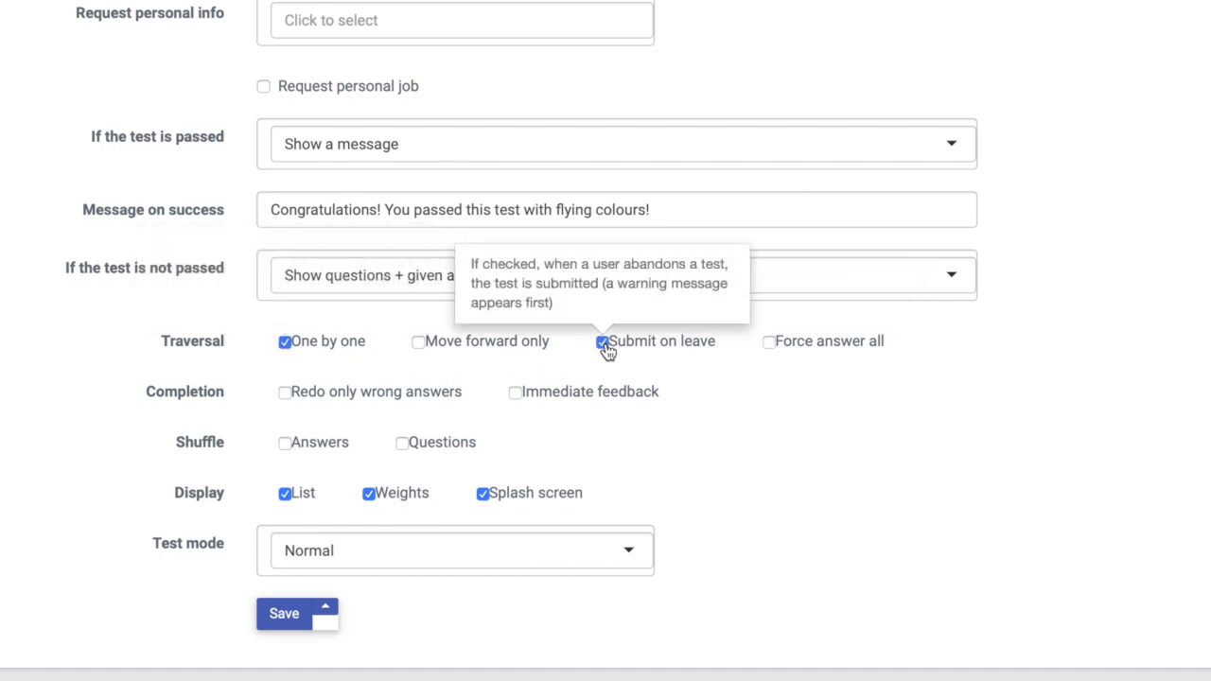
{"action": "left_click", "coordinate": [773, 349]}
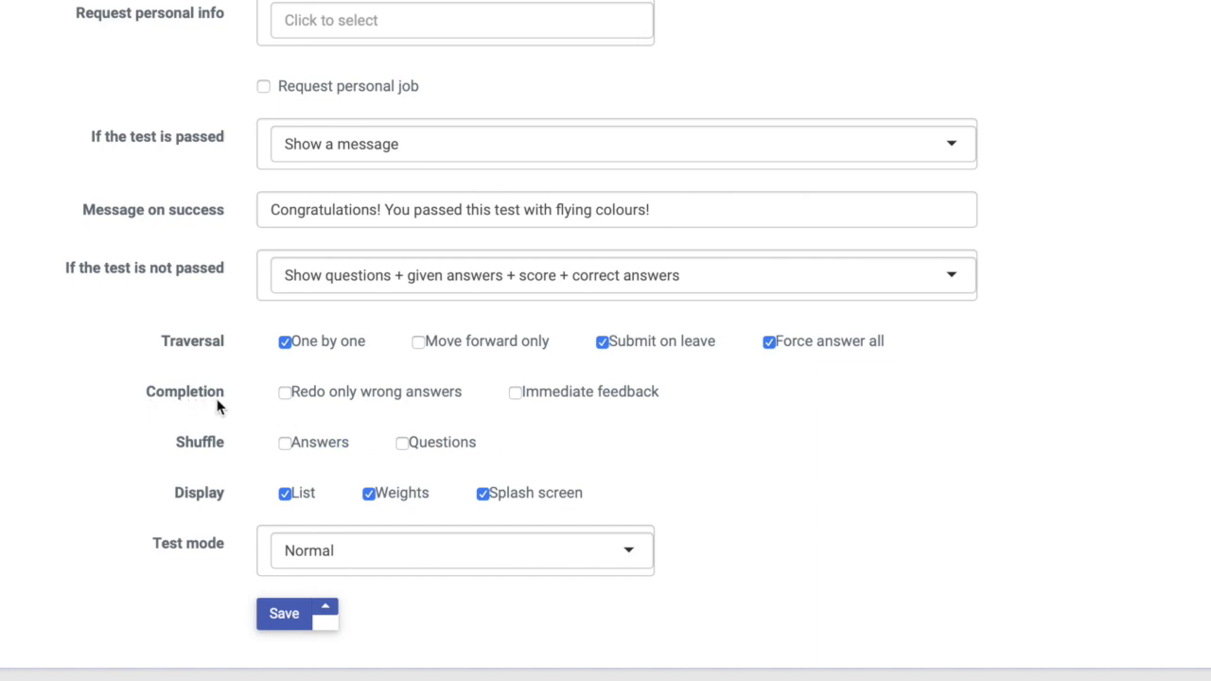
- Enable Immediate feedback and Shuffle Answers for the quiz
{"action": "mouse_move", "coordinate": [286, 403]}
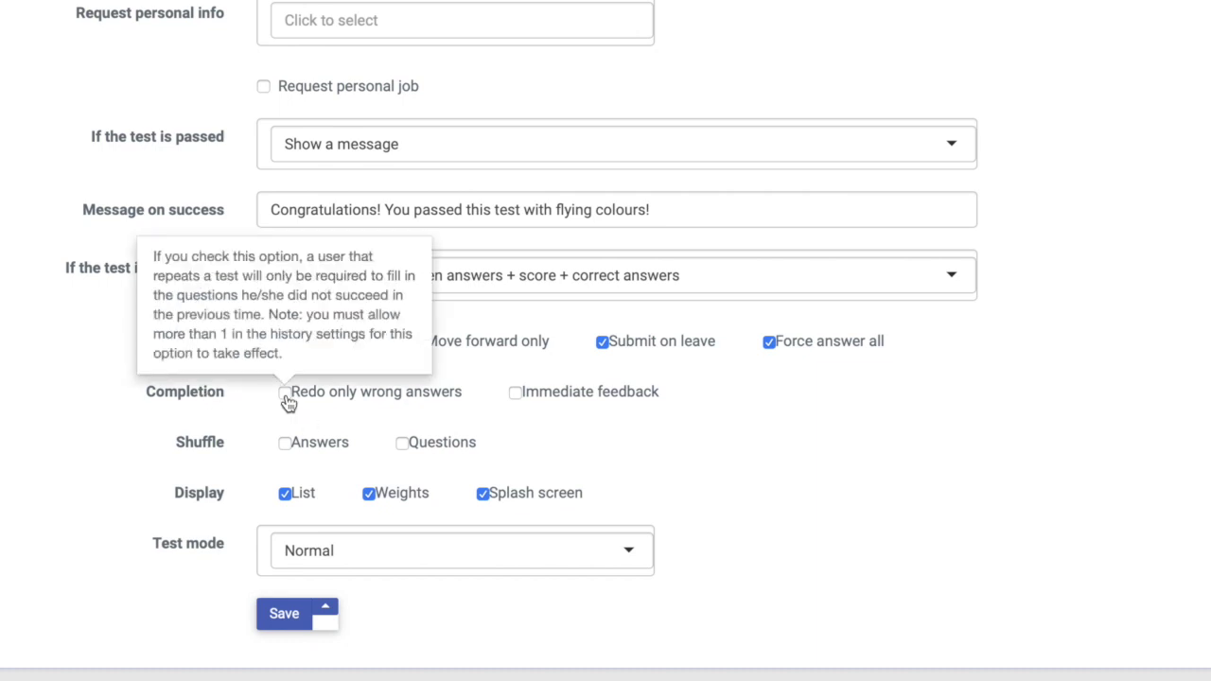
{"action": "mouse_move", "coordinate": [511, 397]}
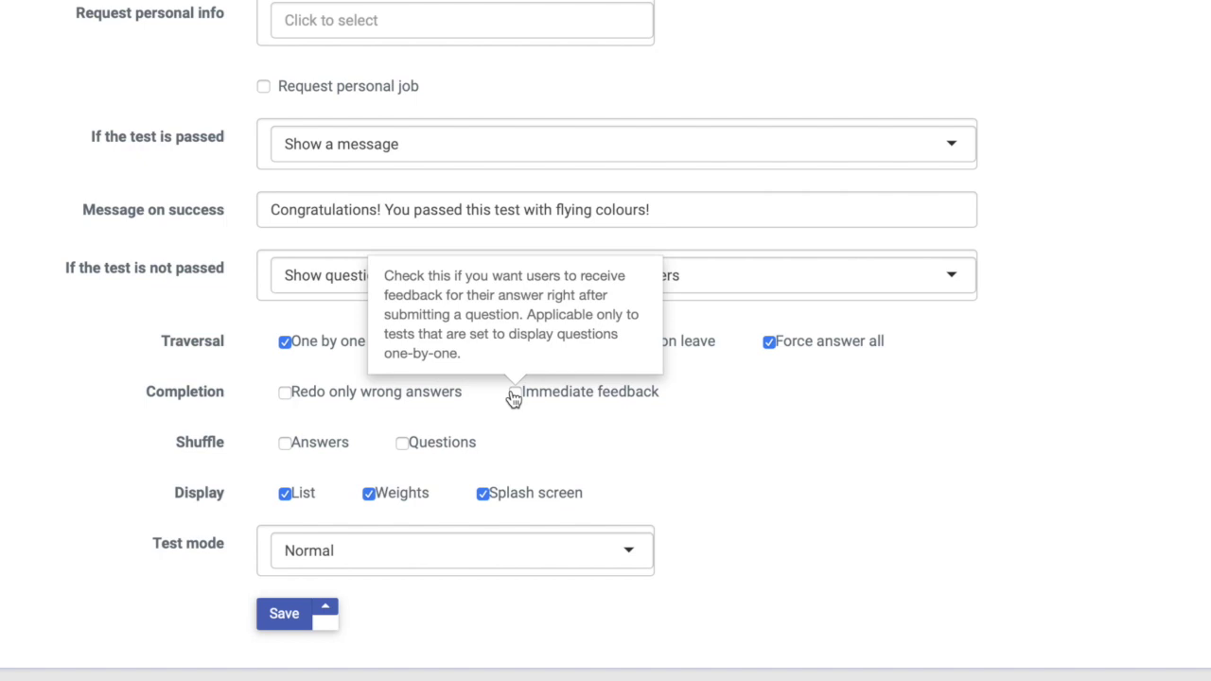
{"action": "left_click", "coordinate": [514, 395]}
{"action": "mouse_move", "coordinate": [250, 450]}
{"action": "mouse_move", "coordinate": [288, 450]}
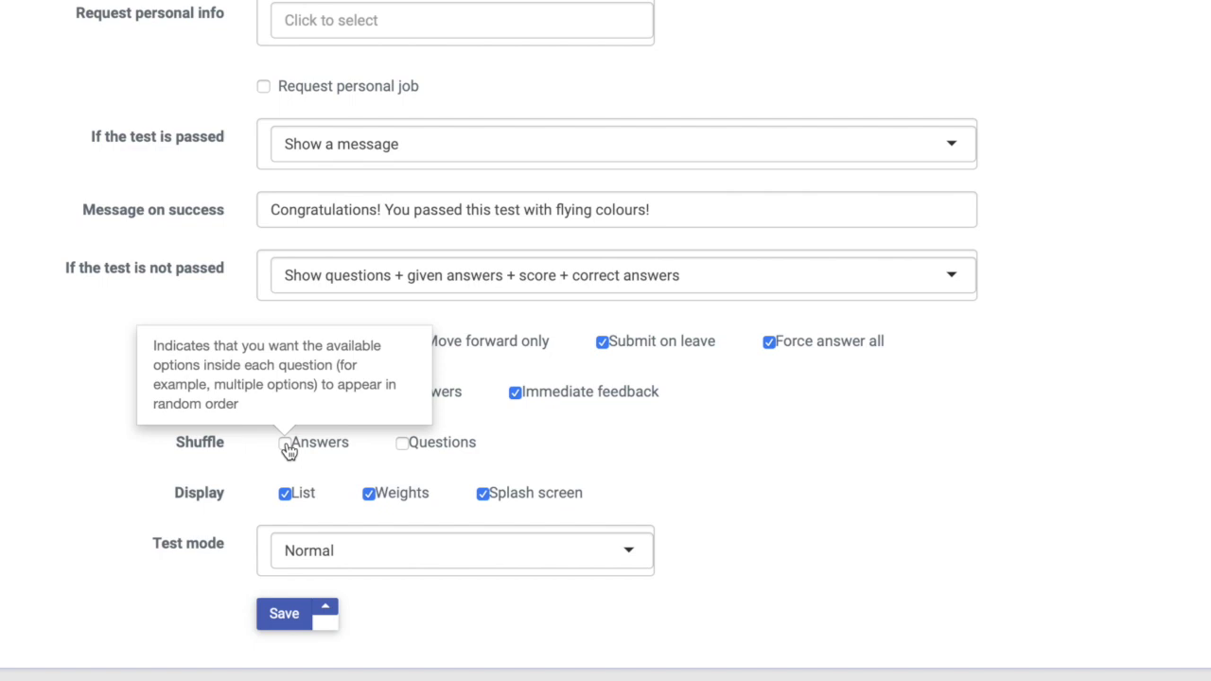
{"action": "mouse_move", "coordinate": [408, 456]}
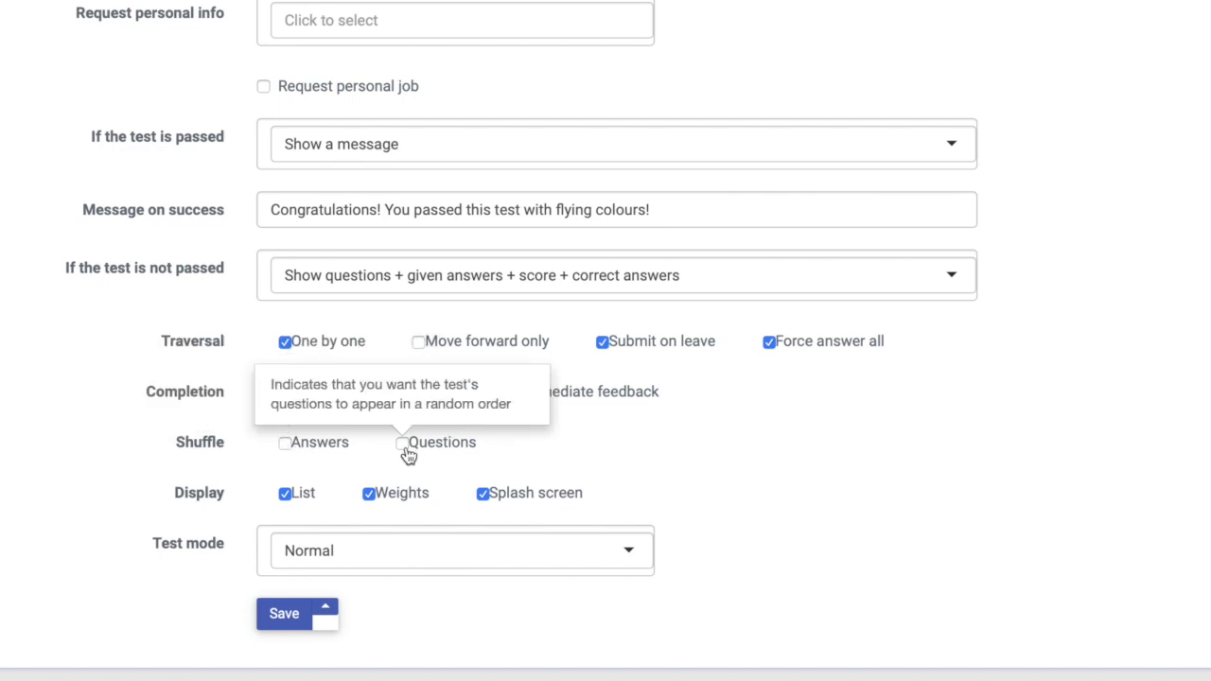
{"action": "left_click", "coordinate": [287, 448]}
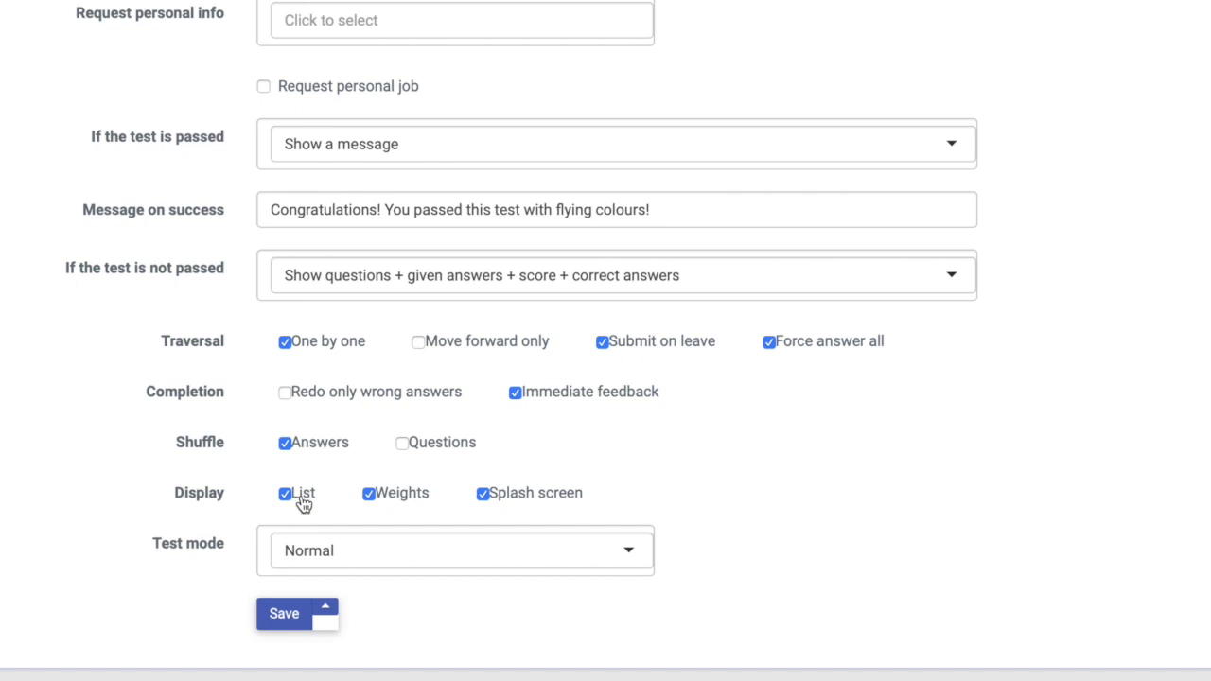
{"action": "mouse_move", "coordinate": [288, 506]}
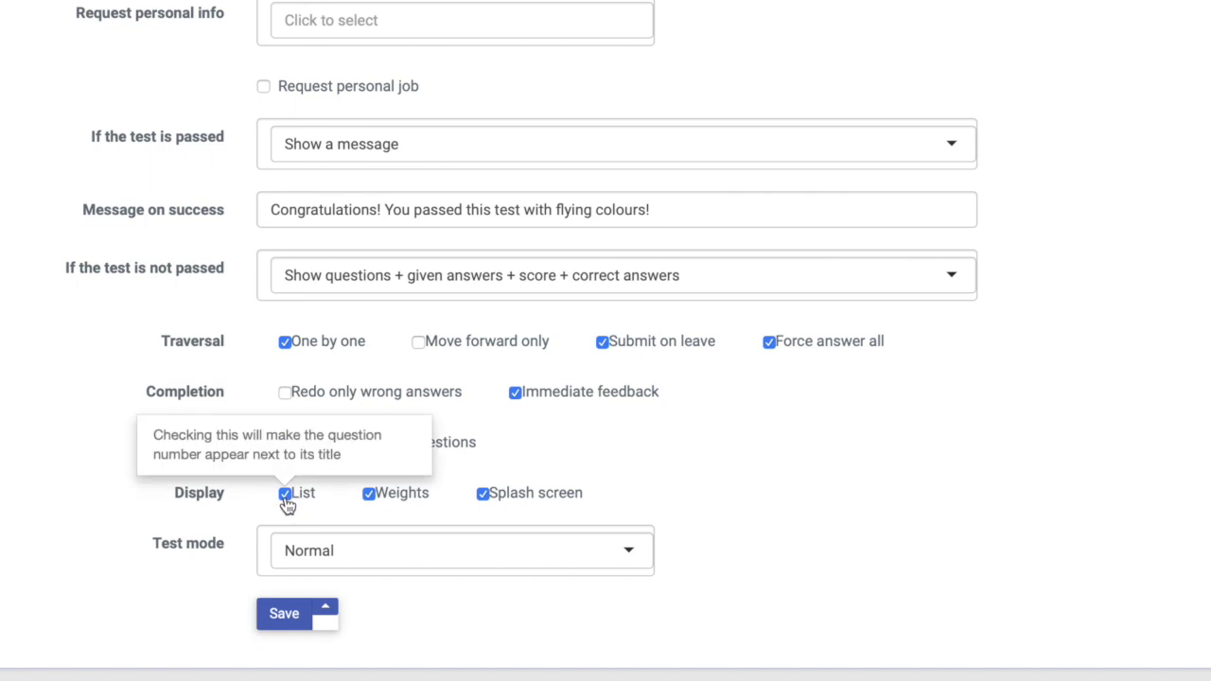
{"action": "mouse_move", "coordinate": [489, 503]}
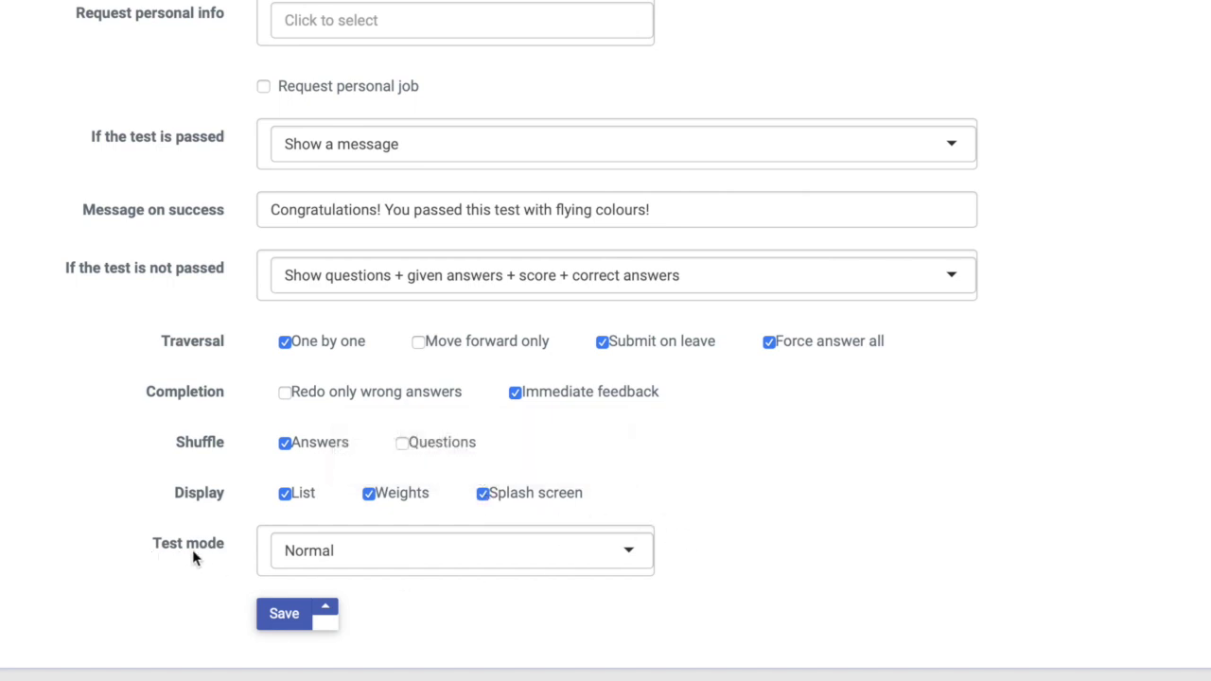
- Leave the test mode at Normal and save the quiz settings
{"action": "left_click", "coordinate": [358, 566]}
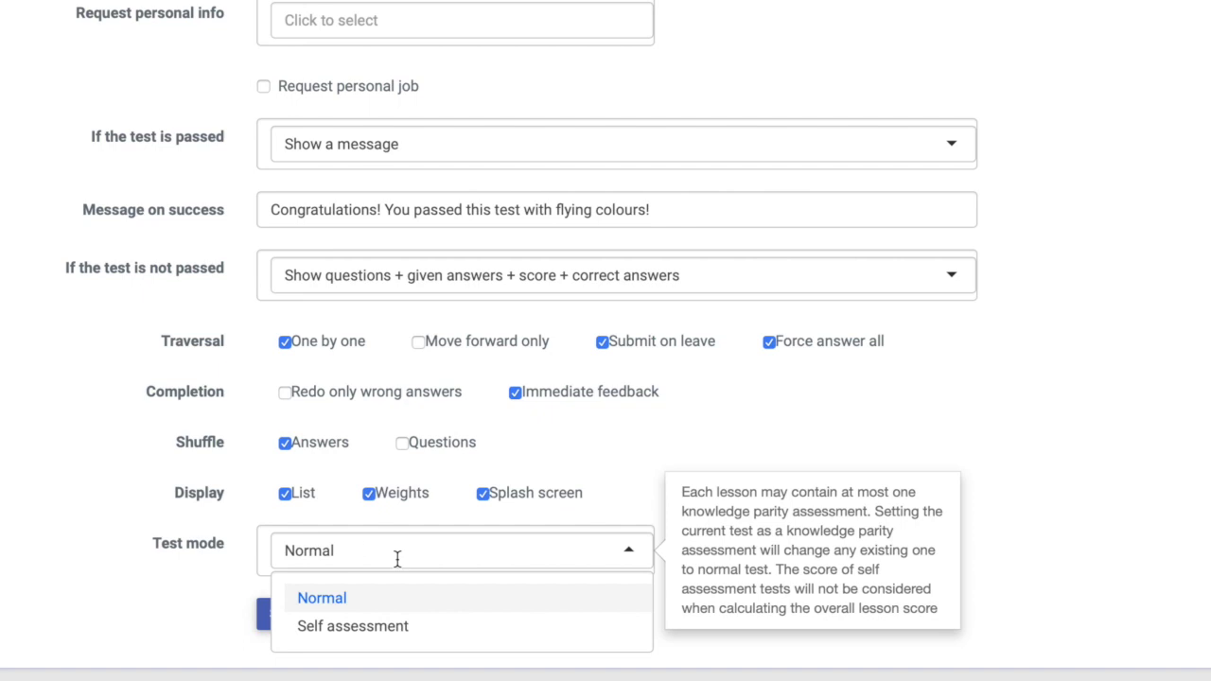
{"action": "left_click", "coordinate": [398, 559]}
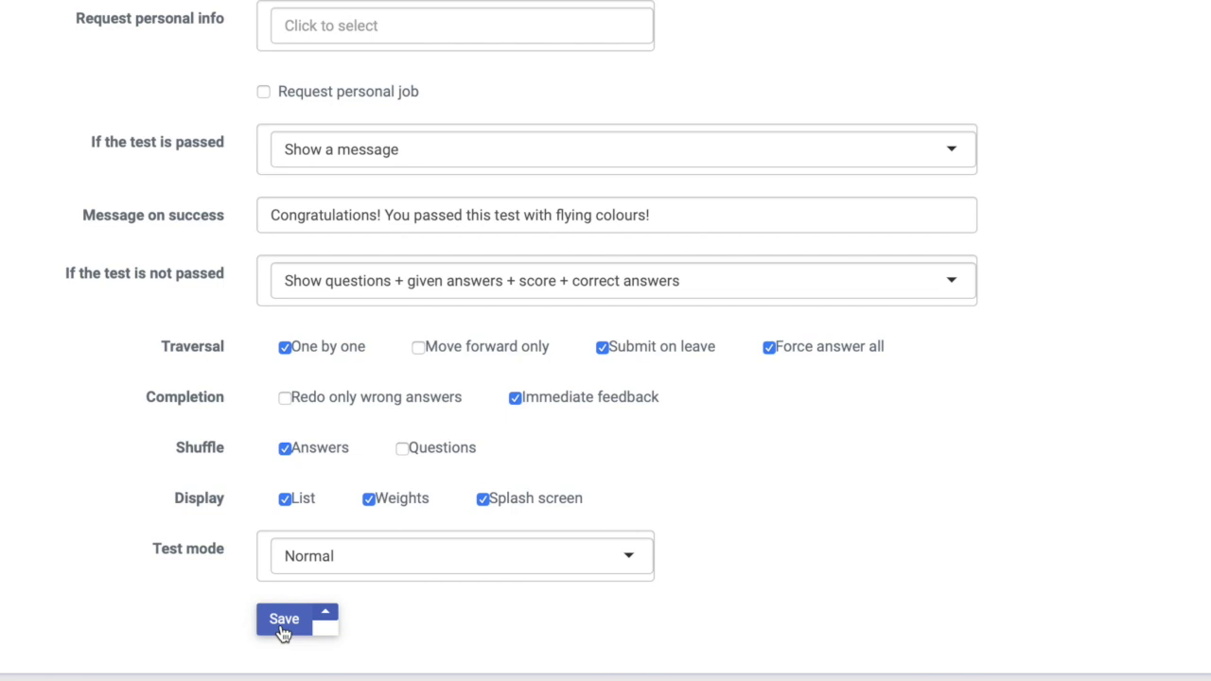
{"action": "left_click", "coordinate": [282, 628]}
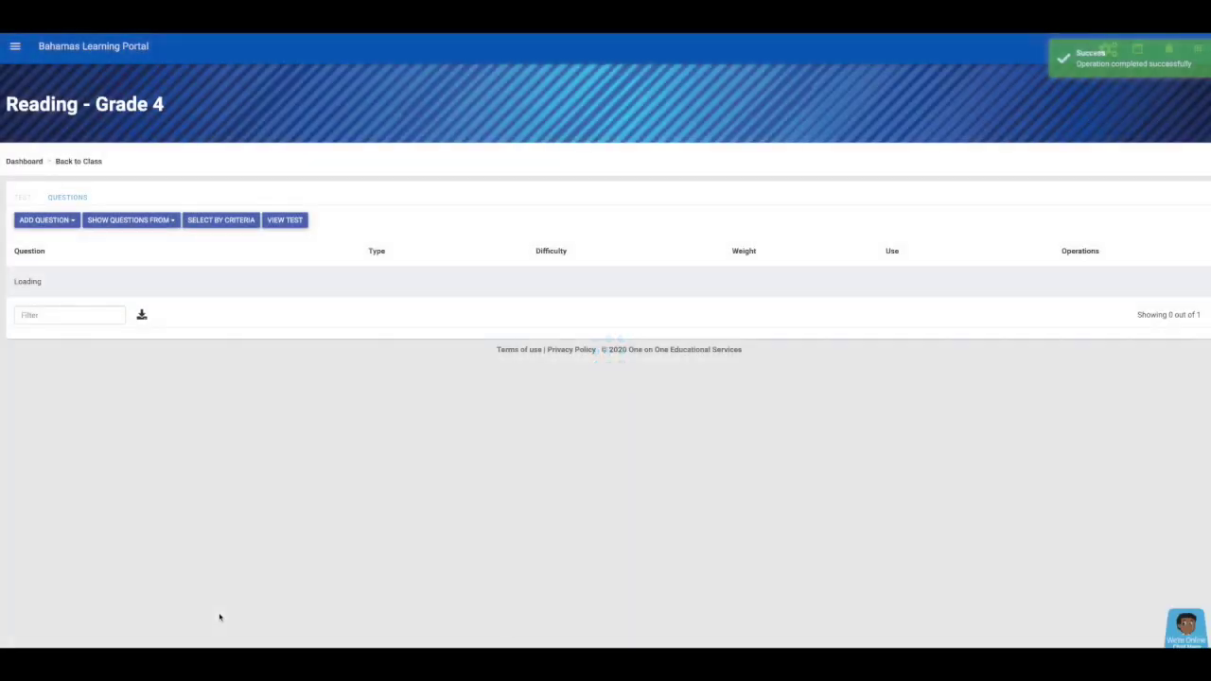